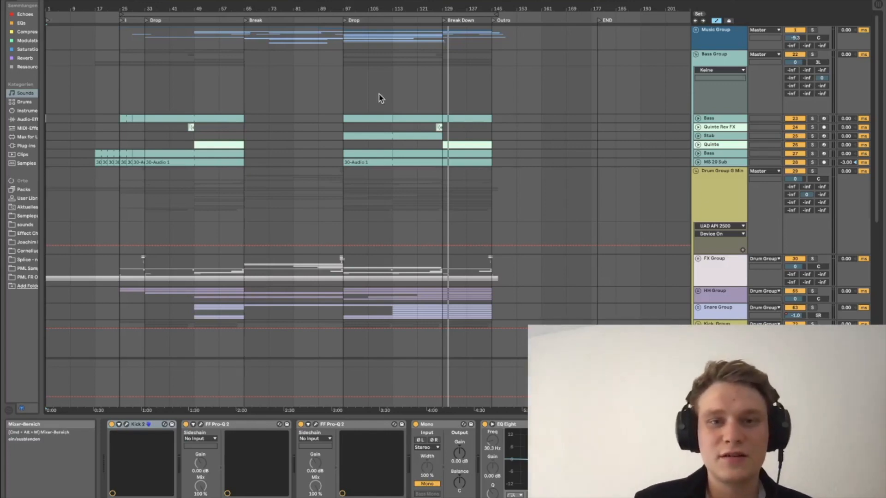
# Step: Play the arrangement from the second Drop and select the Kick track in the Kick Group
pyautogui.click(346, 20)
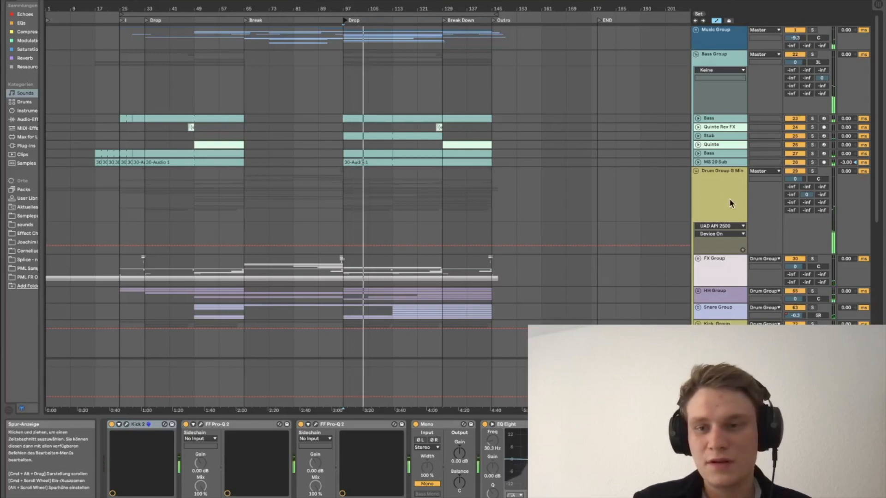
pyautogui.scroll(-10, 730, 200)
pyautogui.scroll(1, 730, 202)
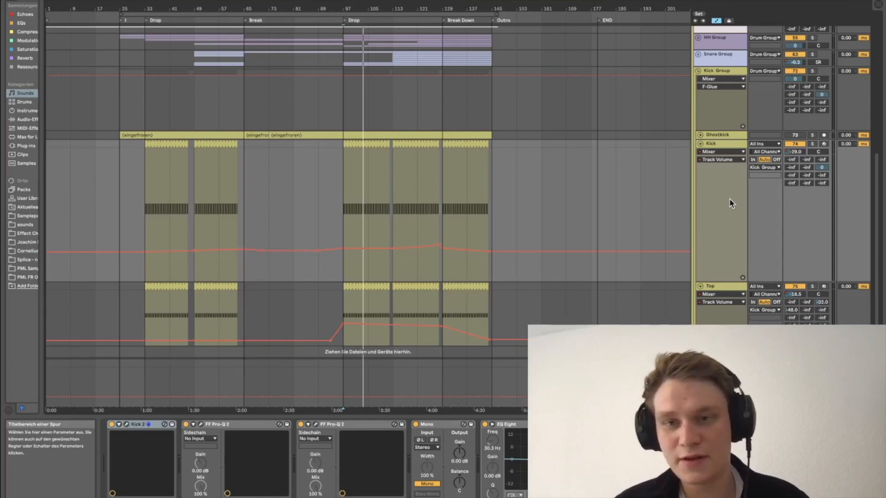
pyautogui.click(730, 203)
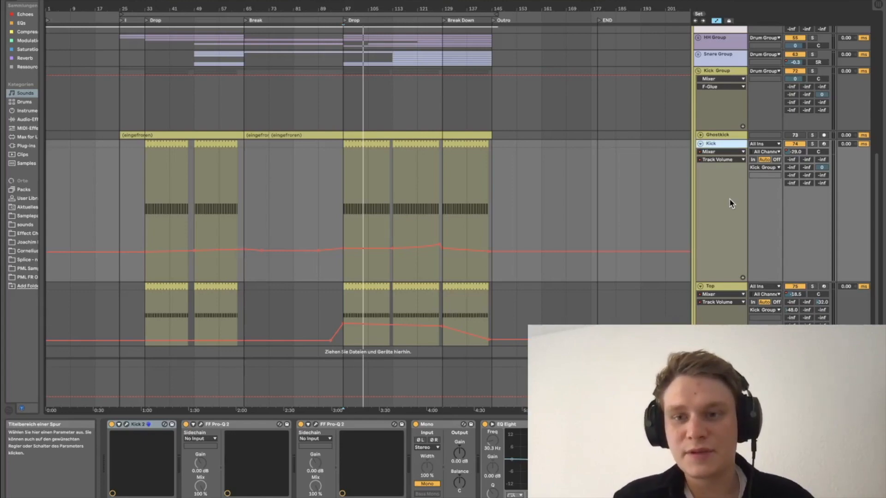
# Step: Show the return tracks and audition the second drop with the F Glue return's UAD SSL G Bus Compressor open
pyautogui.scroll(5, 747, 226)
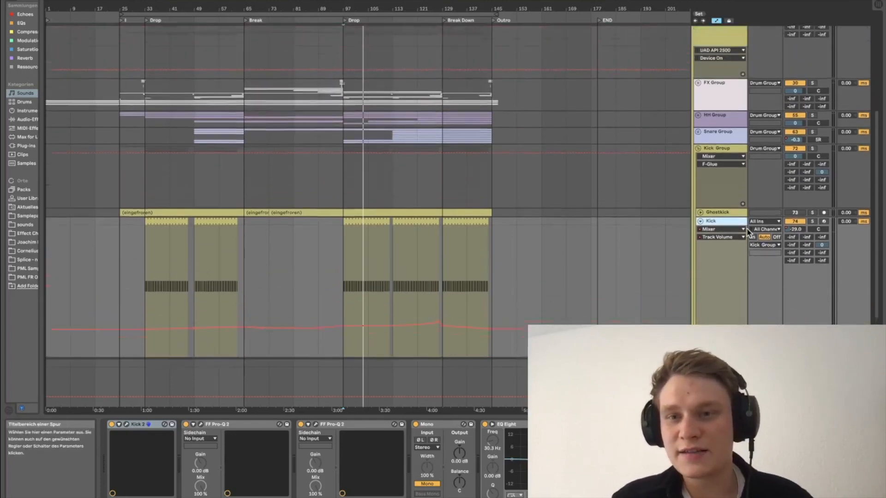
pyautogui.scroll(5, 729, 202)
pyautogui.scroll(-10, 728, 202)
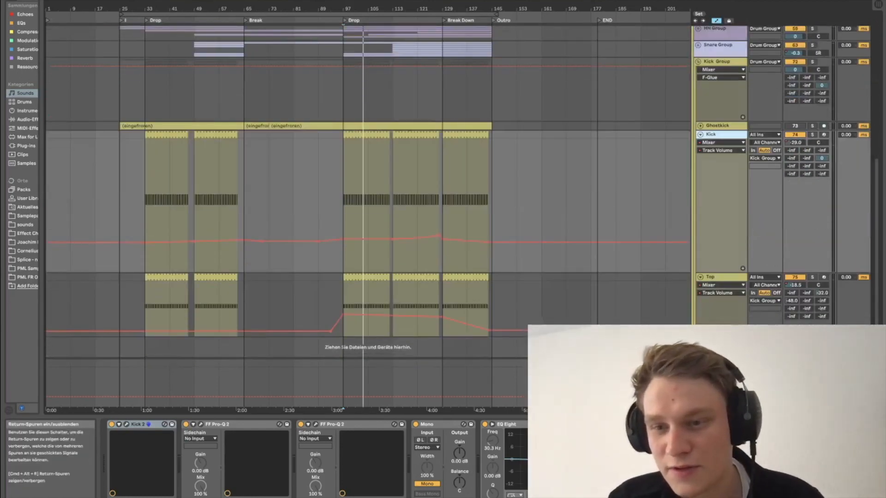
pyautogui.click(878, 392)
pyautogui.click(719, 301)
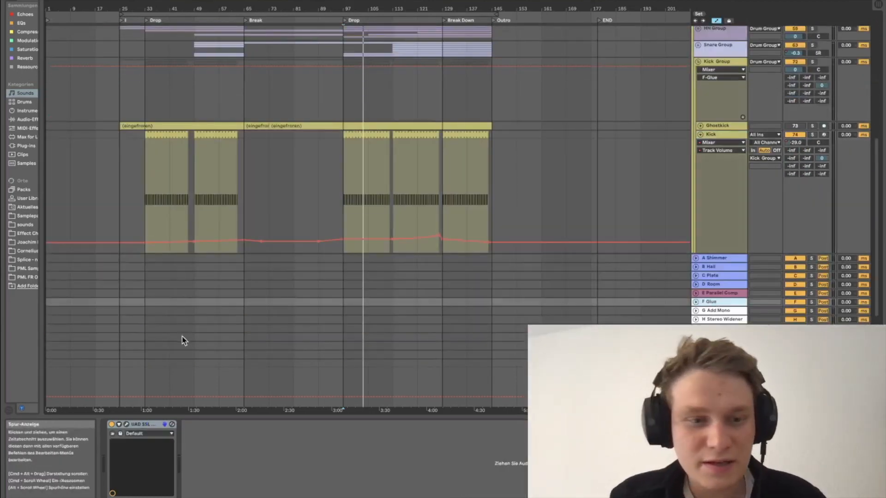
pyautogui.click(126, 424)
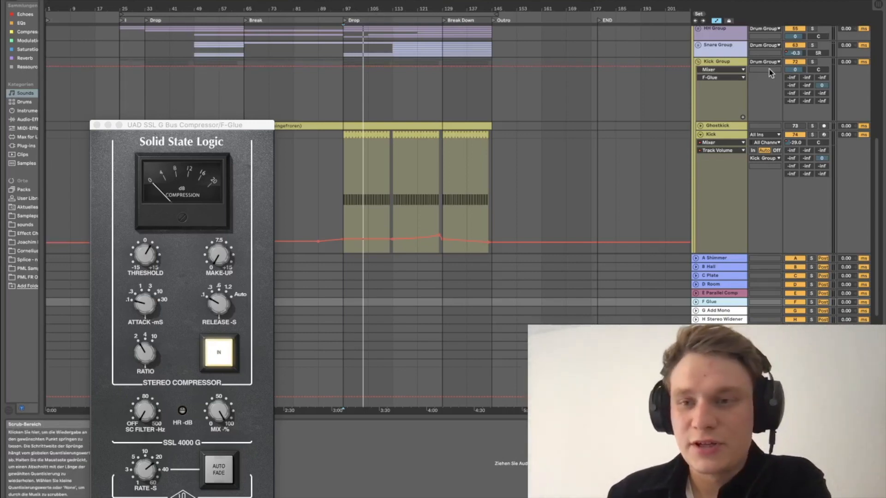
pyautogui.click(372, 20)
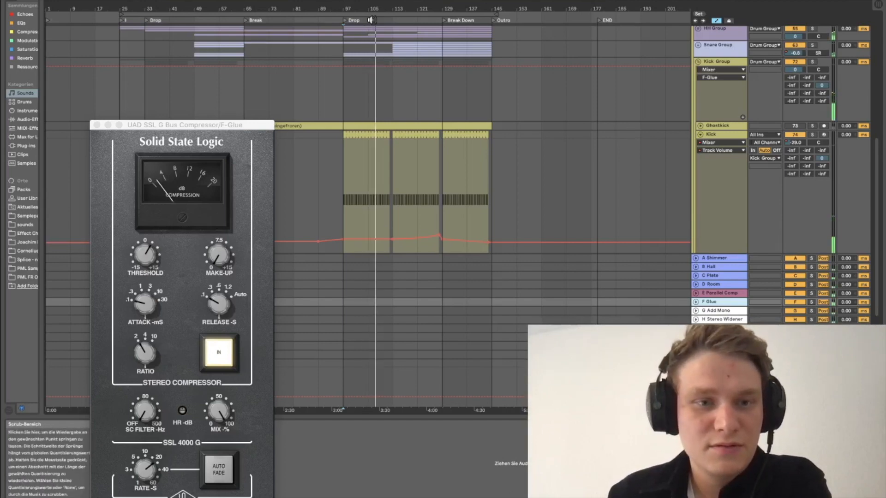
pyautogui.press('space')
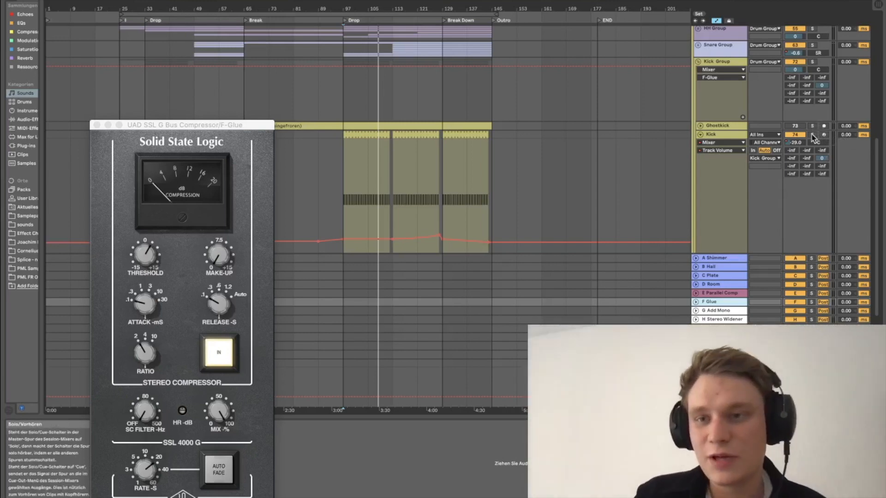
# Step: Solo the Kick track, audition it from the second Drop and inspect its Kick 2 instrument
pyautogui.click(812, 135)
pyautogui.press('space')
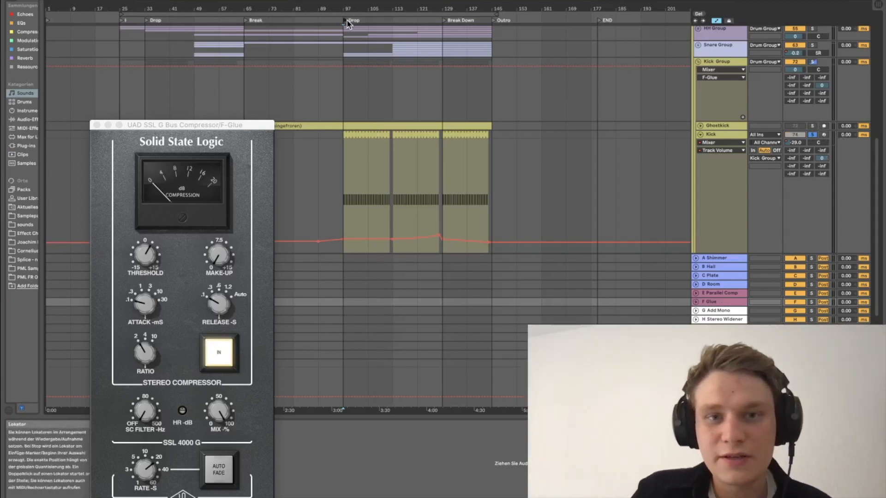
pyautogui.click(706, 208)
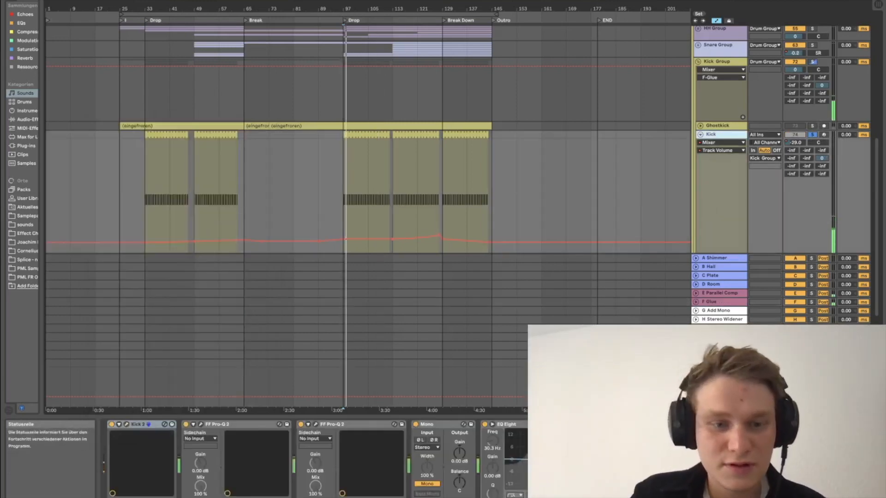
pyautogui.click(127, 425)
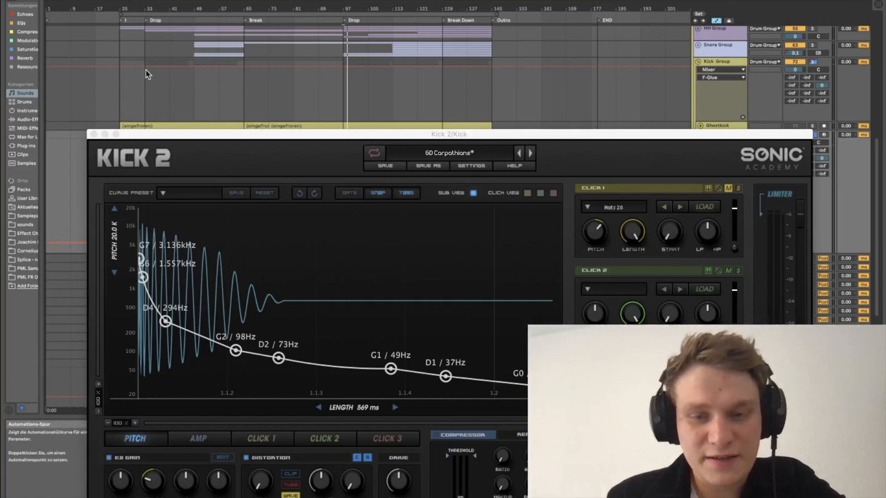
pyautogui.click(94, 134)
# Step: Solo the Top track, audition it within the second drop and show its Drum Rack
pyautogui.scroll(-5, 516, 117)
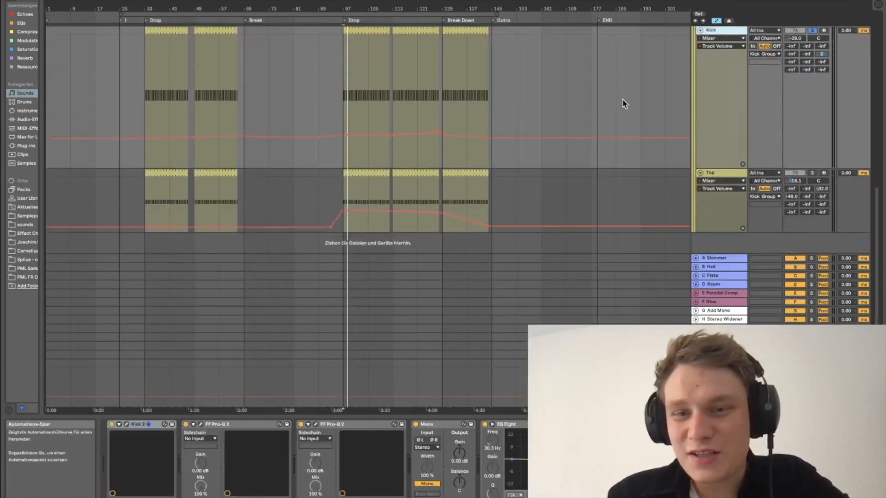
pyautogui.click(812, 173)
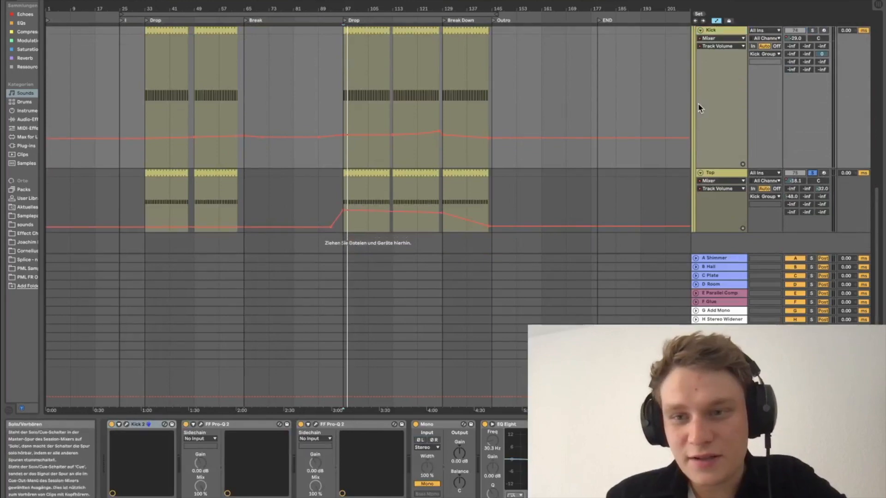
pyautogui.click(365, 19)
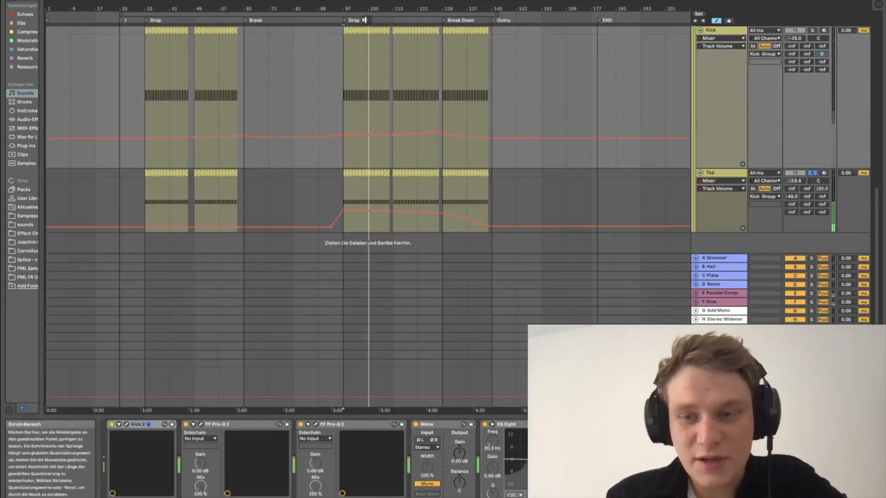
pyautogui.click(722, 218)
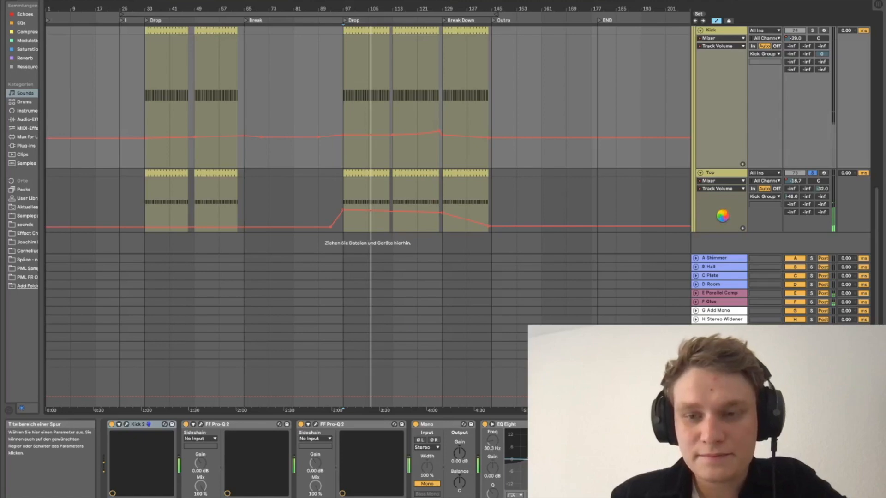
pyautogui.press('space')
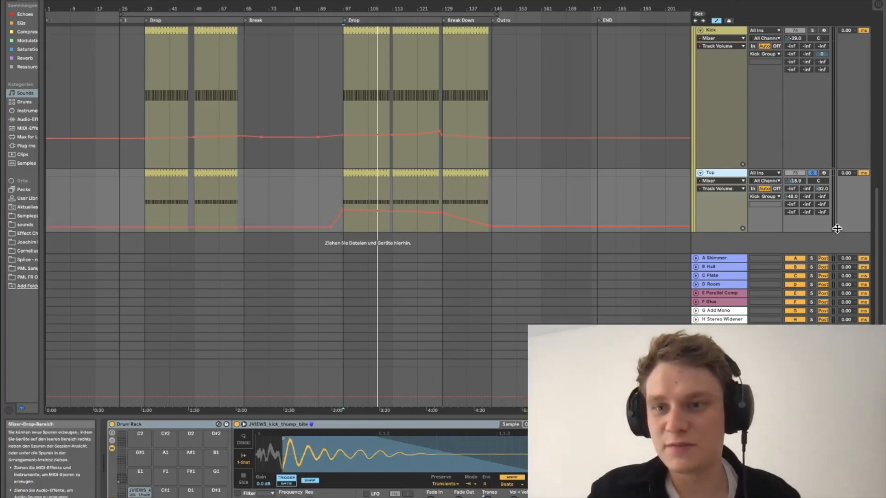
# Step: Add the Kick track to the solo alongside Top and play both from the second Drop
pyautogui.scroll(2, 801, 181)
pyautogui.scroll(-1, 801, 181)
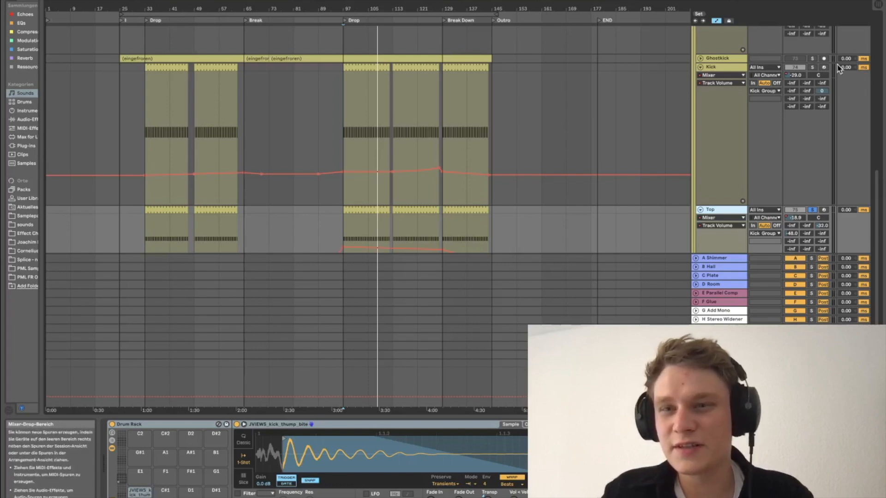
pyautogui.click(814, 68)
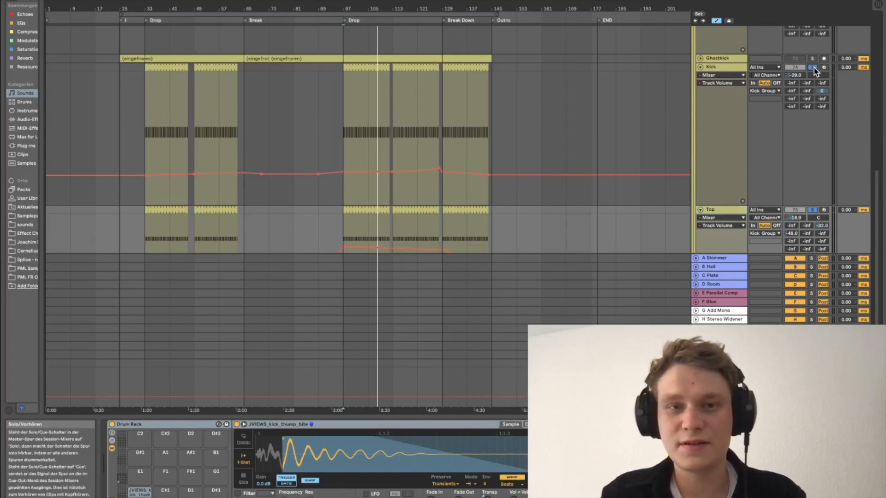
pyautogui.press('space')
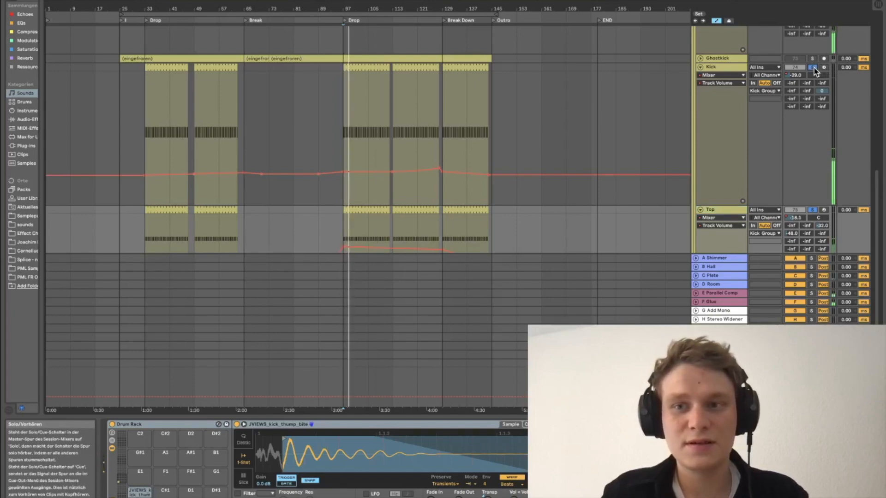
# Step: Select and unfold the MS 20 Sub track in the Bass Group
pyautogui.scroll(1, 804, 146)
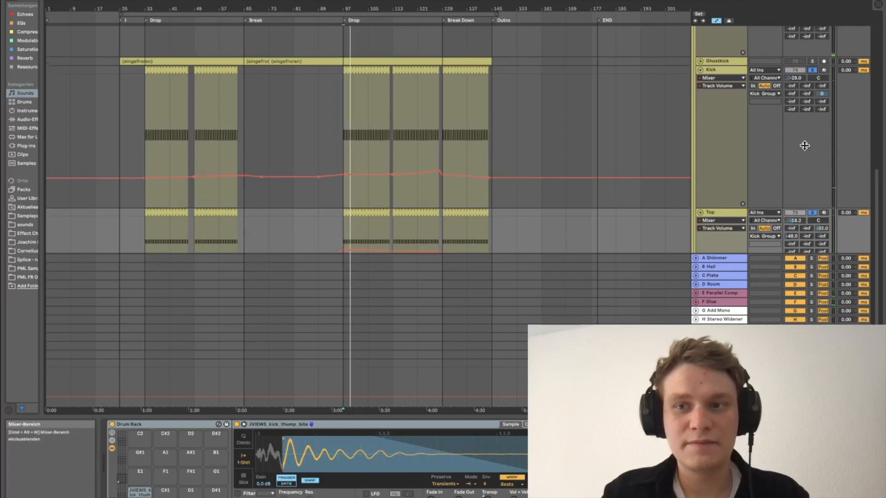
pyautogui.scroll(5, 804, 146)
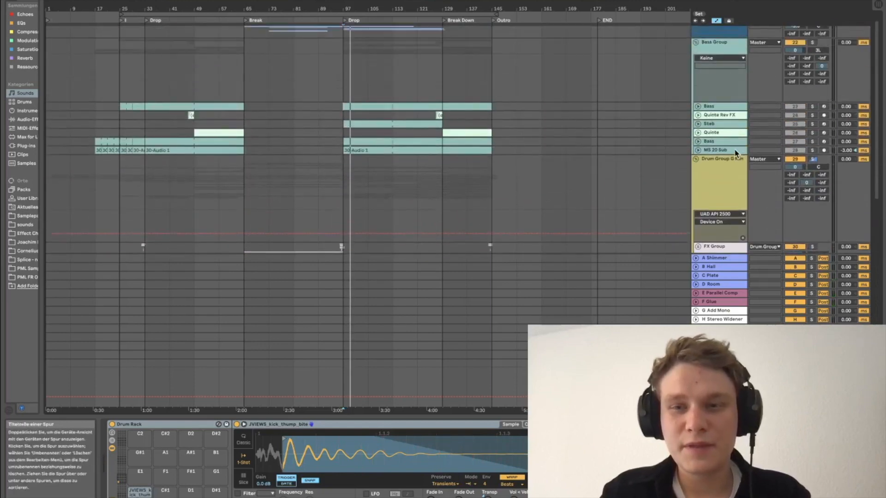
pyautogui.click(736, 152)
pyautogui.click(697, 150)
pyautogui.scroll(-2, 698, 152)
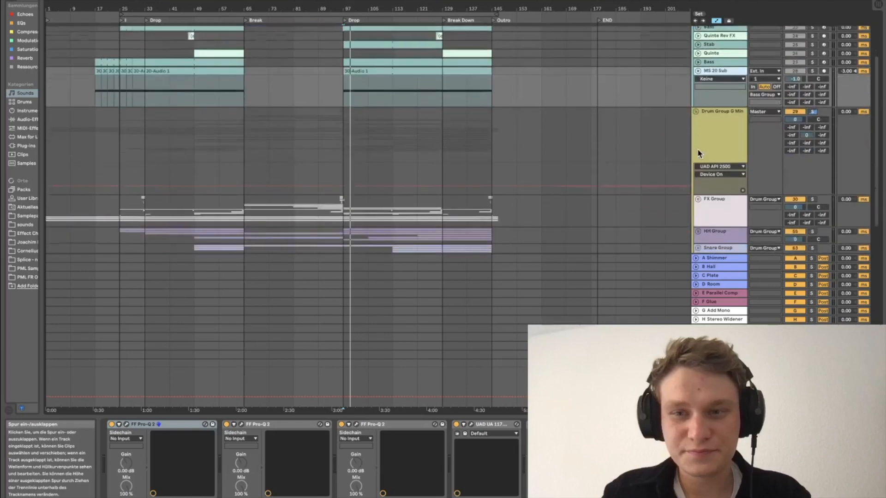
pyautogui.click(732, 99)
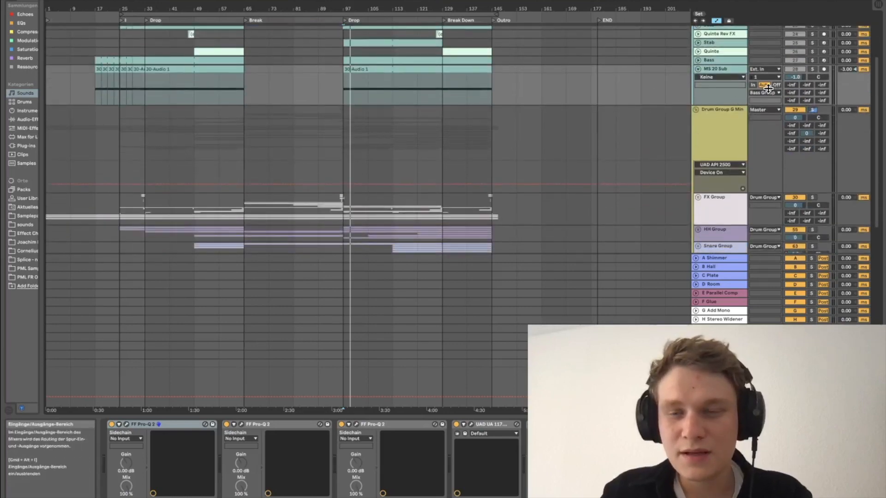
# Step: Audition the MS 20 Sub track in solo from the second Drop, then remove its solo
pyautogui.click(812, 70)
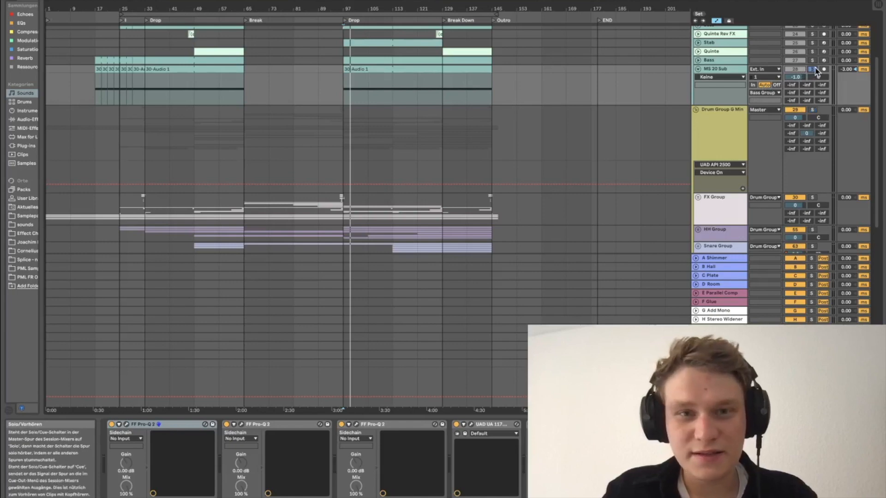
pyautogui.press('space')
pyautogui.click(812, 69)
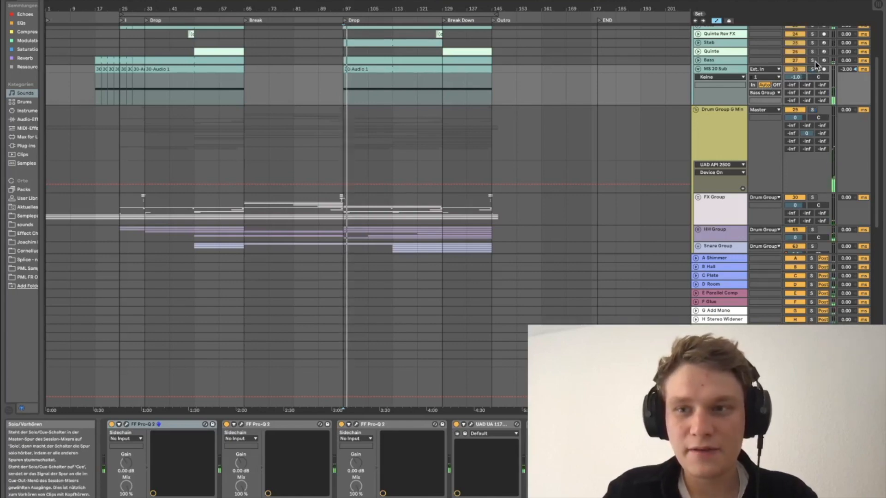
# Step: Unfold the Bass track directly above MS 20 Sub and audition it in solo, then bring the full mix back
pyautogui.click(713, 59)
pyautogui.click(697, 60)
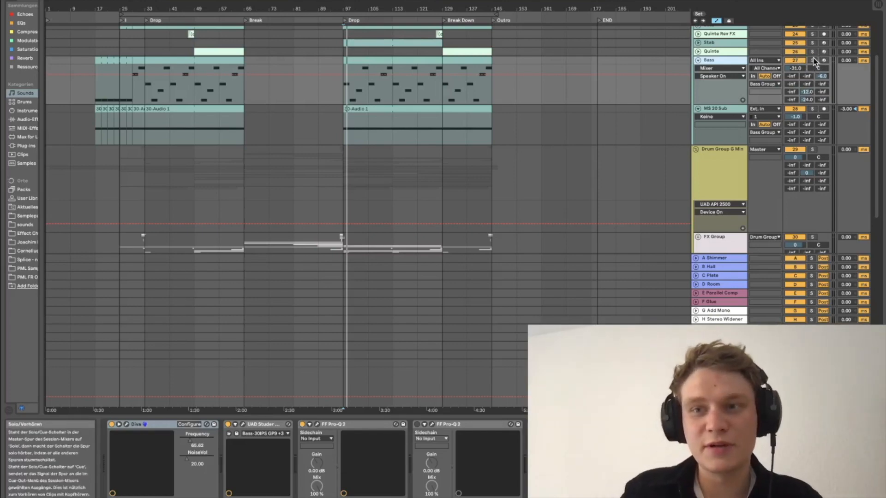
pyautogui.click(812, 61)
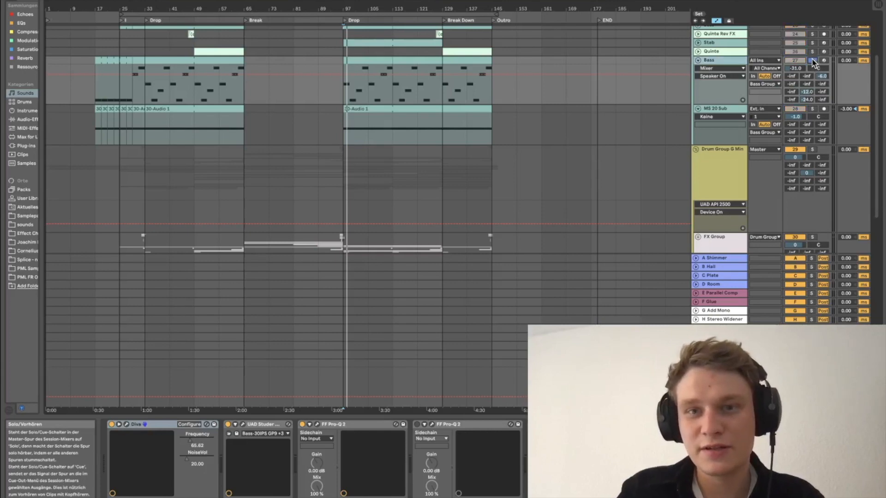
pyautogui.press('space')
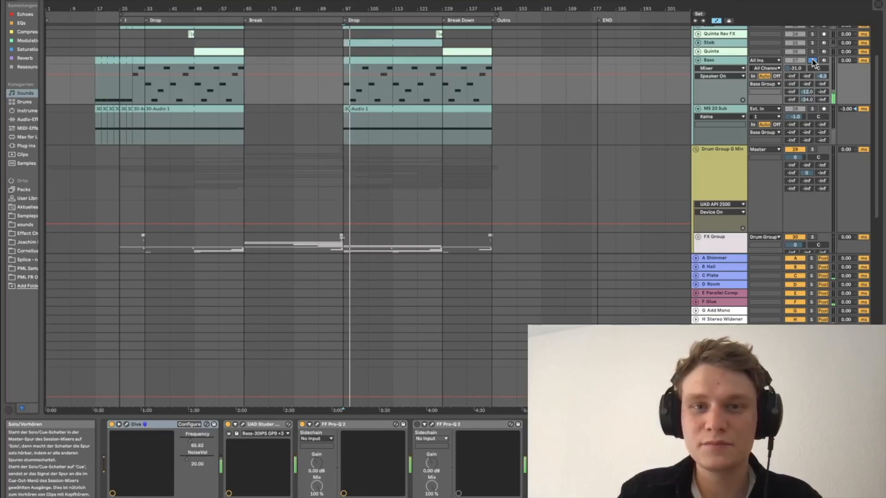
pyautogui.click(813, 61)
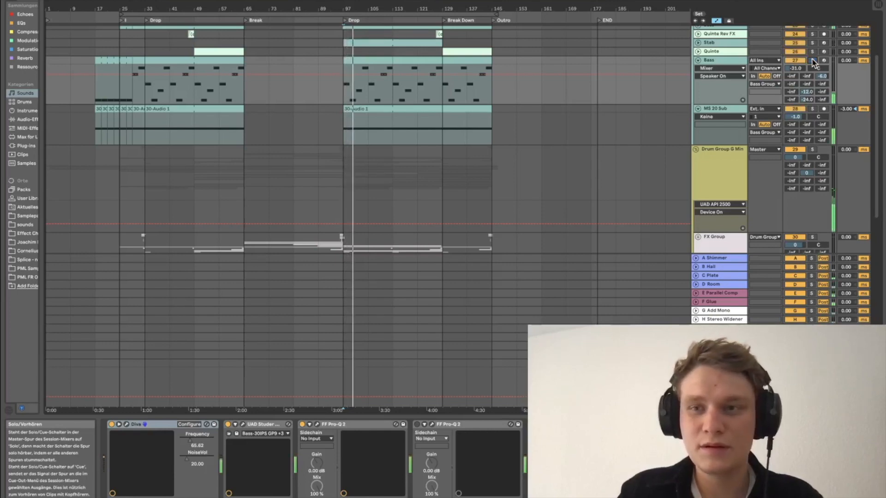
# Step: Audition the Stab track of the Bass Group in solo during the second drop
pyautogui.scroll(3, 813, 70)
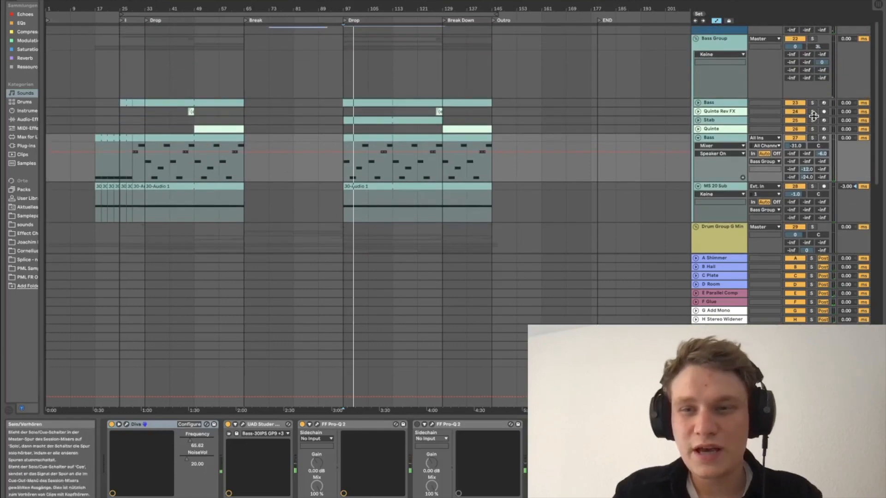
pyautogui.click(813, 121)
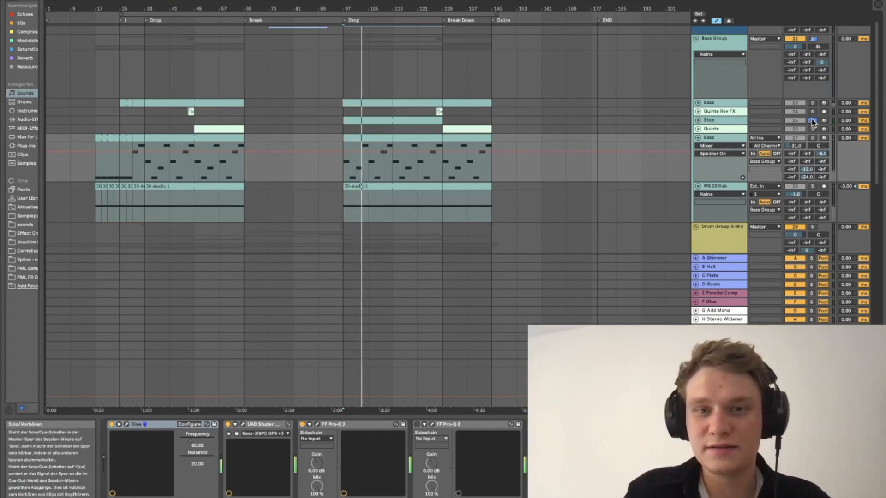
# Step: Audition the Quinte and Quinte Rev FX tracks in solo around the start of the Break Down
pyautogui.click(812, 128)
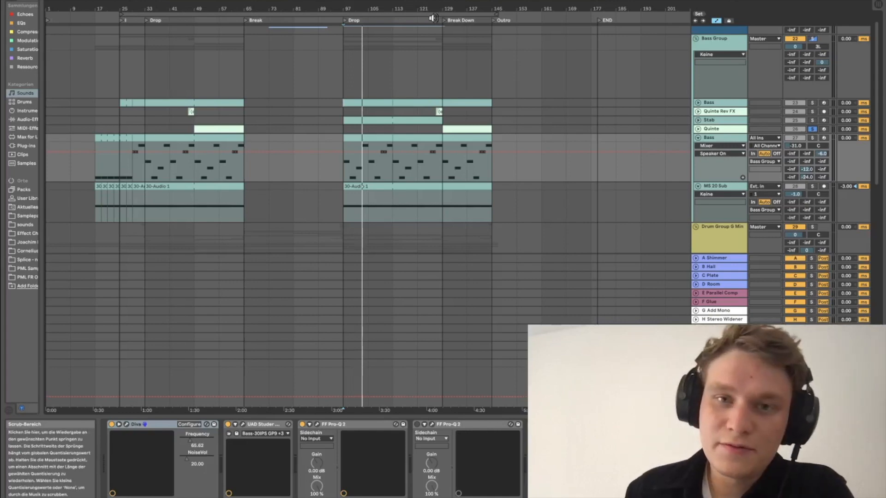
pyautogui.click(434, 18)
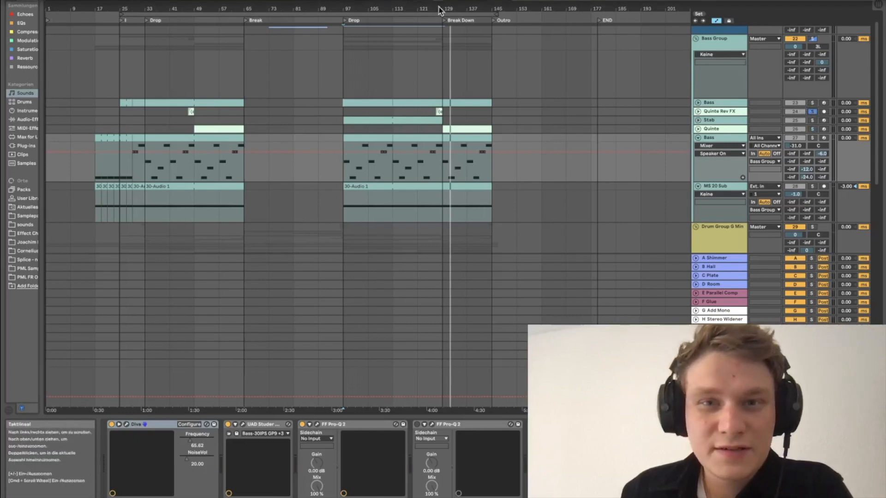
pyautogui.click(433, 19)
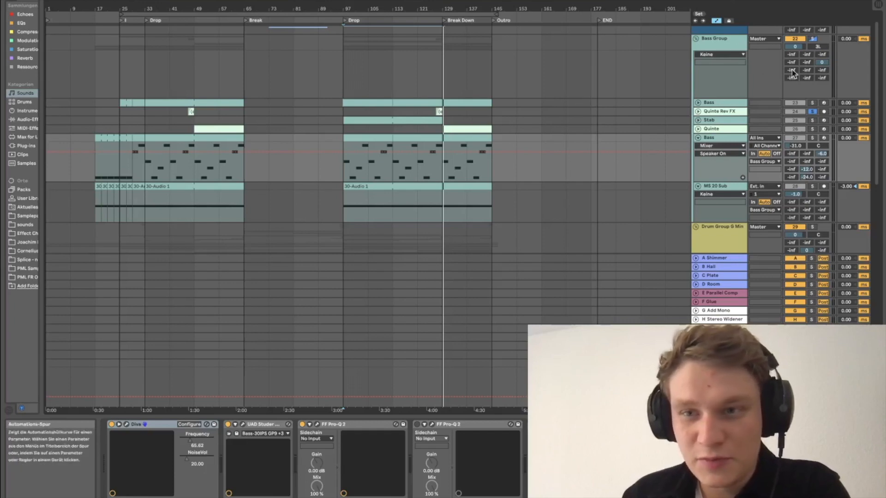
# Step: Audition the Bass track above Quinte Rev FX in solo from the second Drop, then remove its solo
pyautogui.click(727, 112)
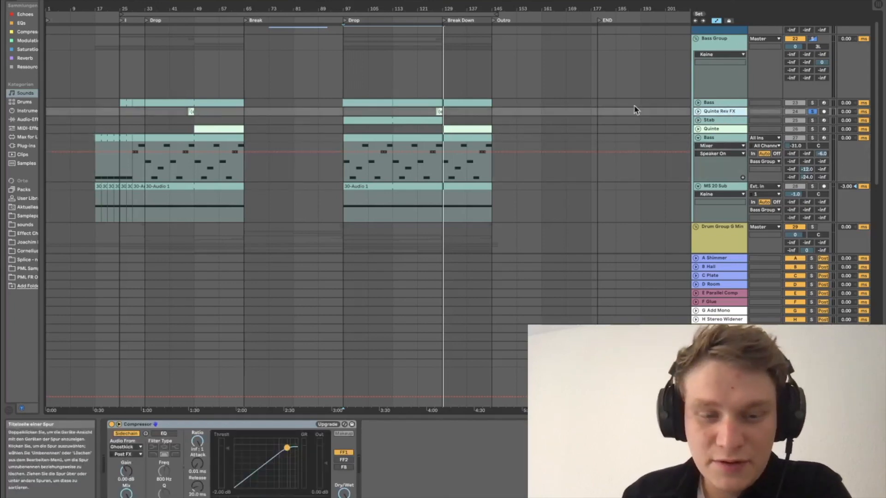
pyautogui.click(724, 103)
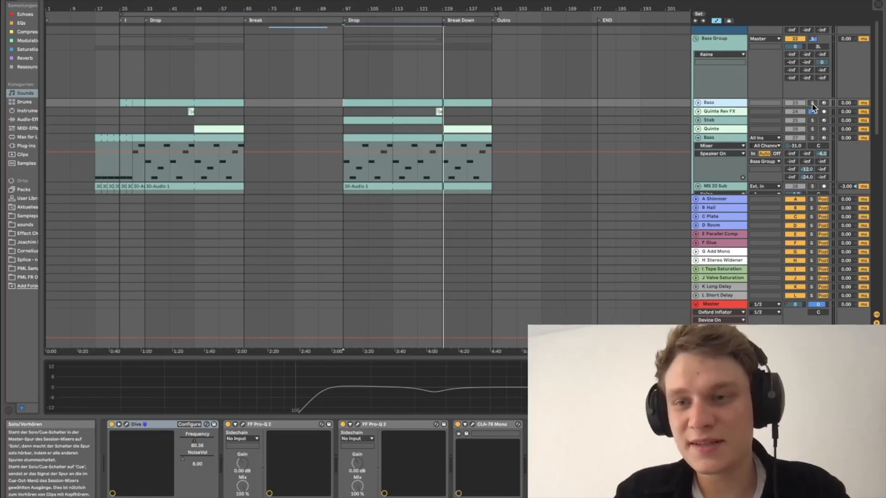
pyautogui.click(812, 104)
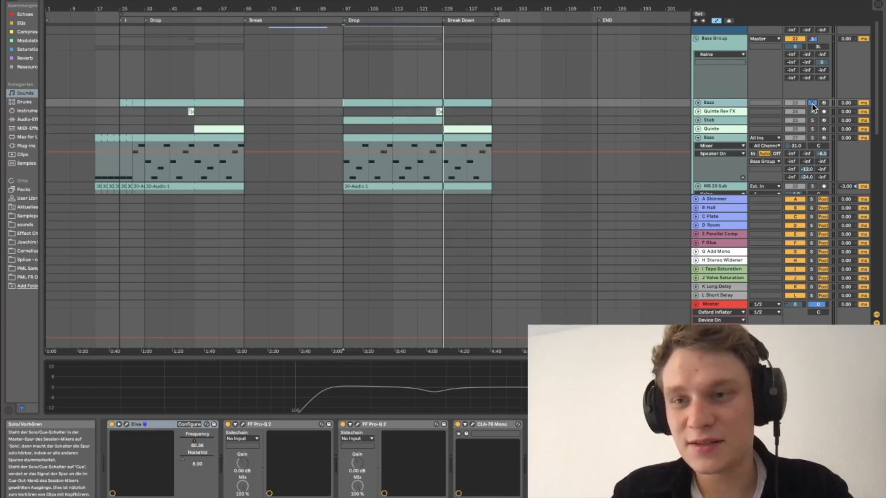
pyautogui.click(345, 21)
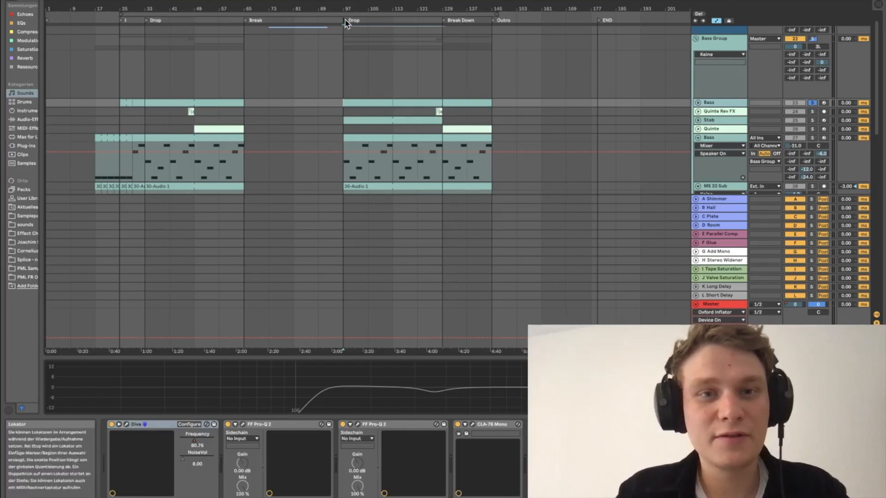
pyautogui.doubleClick(346, 22)
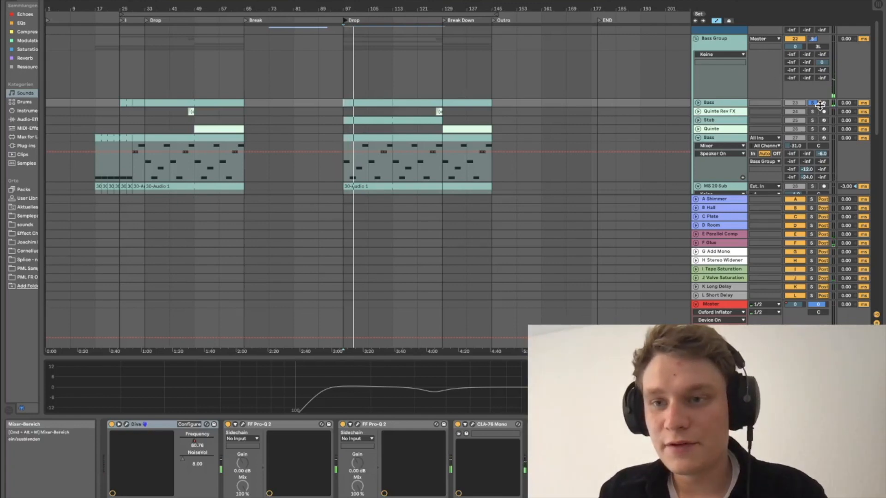
pyautogui.click(812, 103)
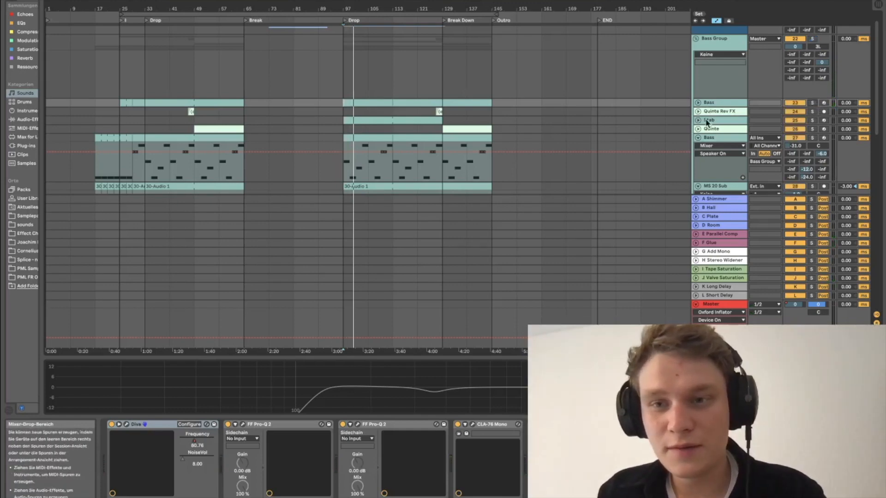
# Step: Fold the lower Bass and MS 20 Sub tracks and audition the whole Bass Group in solo during the second Drop
pyautogui.click(697, 138)
pyautogui.click(697, 146)
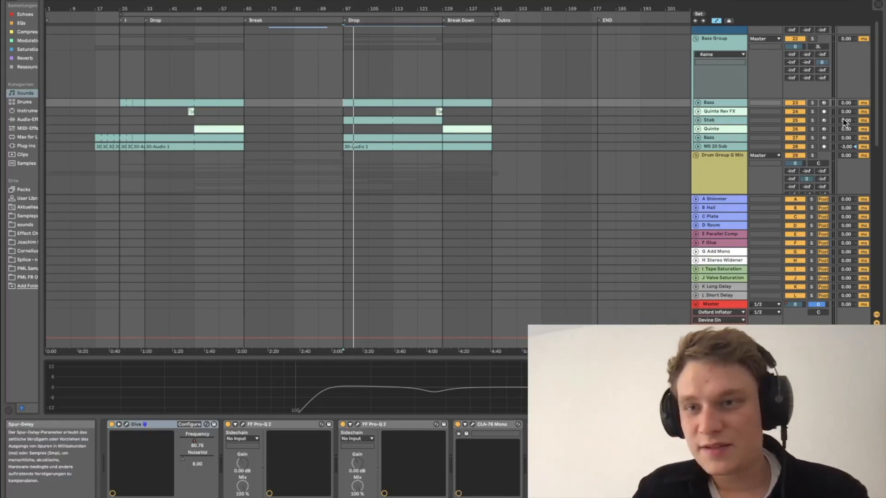
pyautogui.scroll(-10, 813, 42)
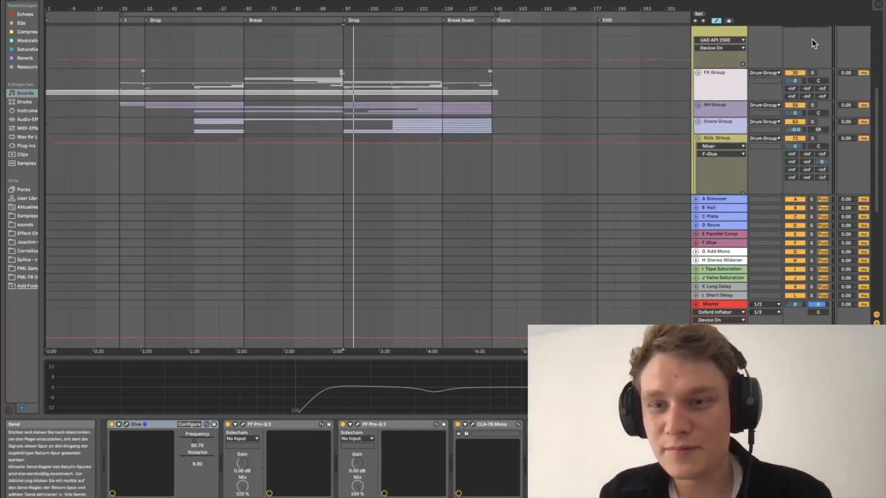
pyautogui.scroll(8, 811, 40)
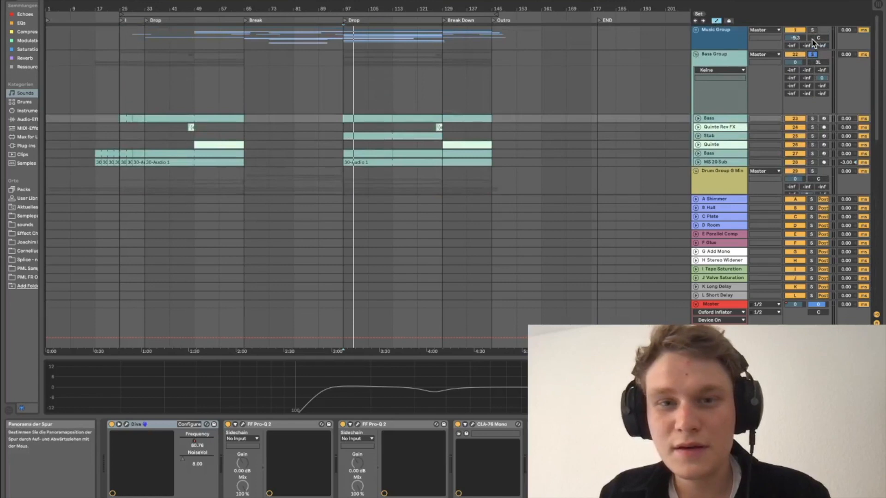
pyautogui.click(383, 35)
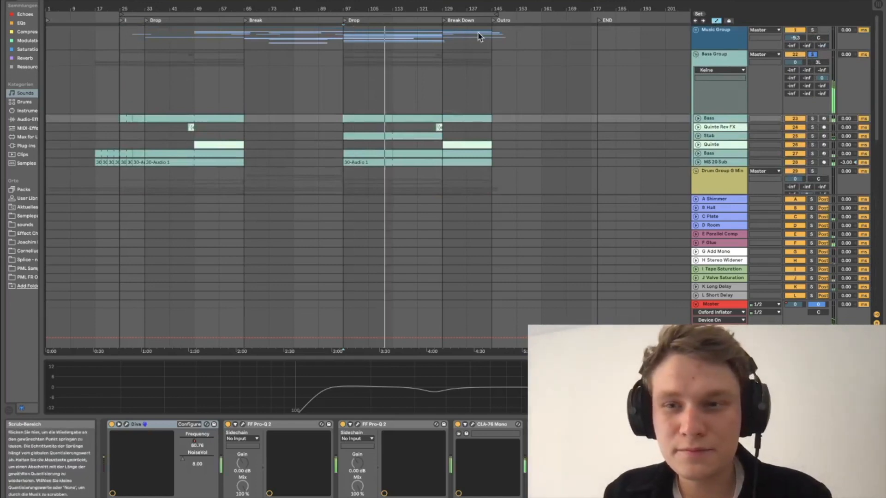
# Step: Compare the soloed Bass Group with its UAD Fairchild 670 bypassed and re-enabled during the second Drop
pyautogui.click(731, 65)
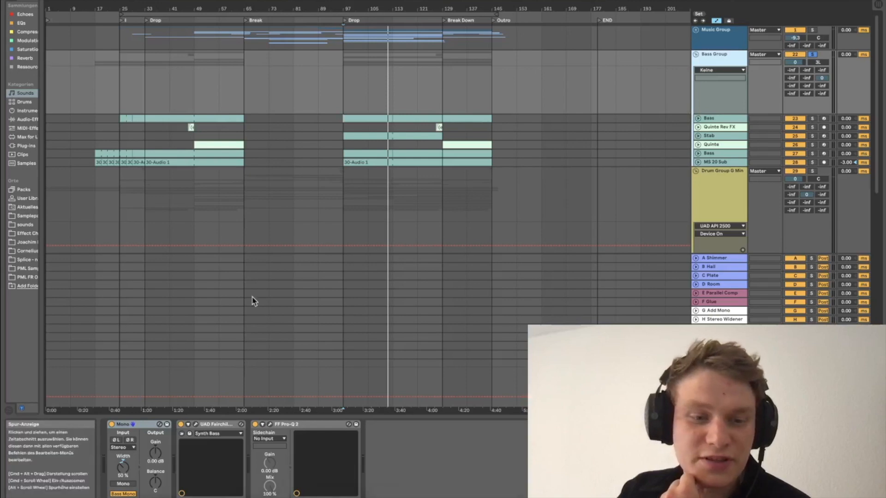
pyautogui.click(181, 424)
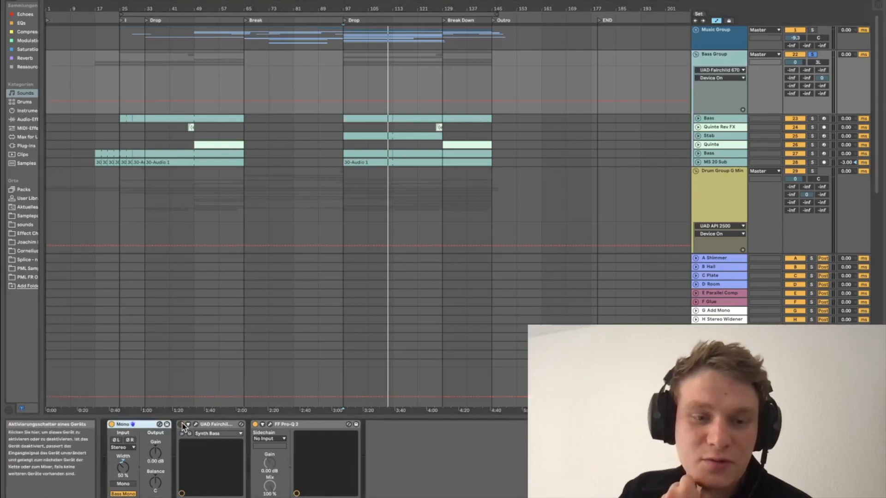
pyautogui.click(369, 17)
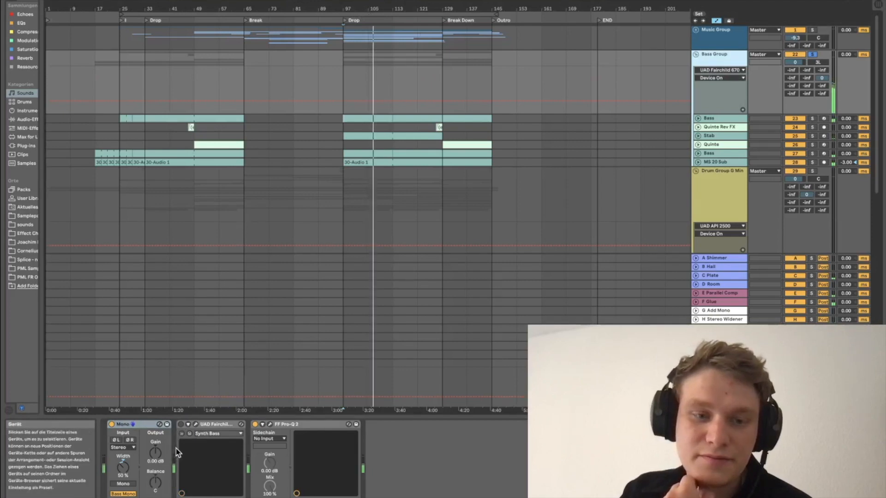
pyautogui.click(181, 425)
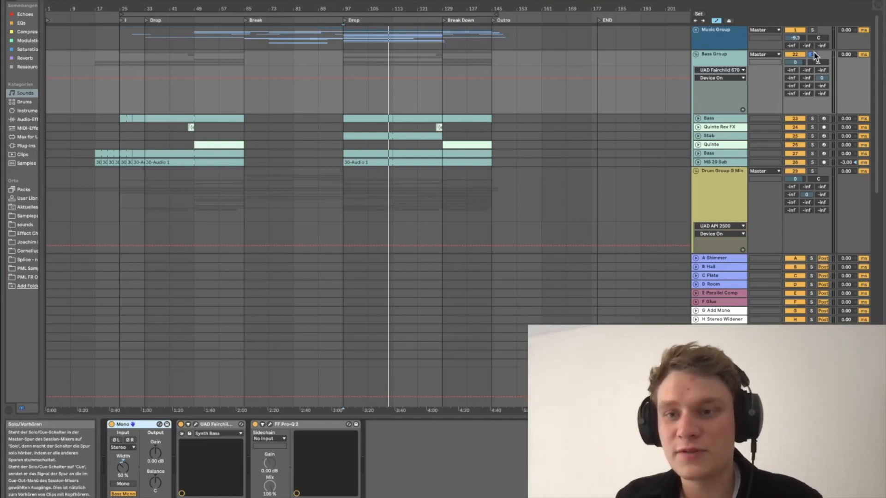
# Step: Take the Bass Group out of solo and show the Kick track's devices in the Kick Group
pyautogui.scroll(-5, 815, 55)
pyautogui.click(732, 76)
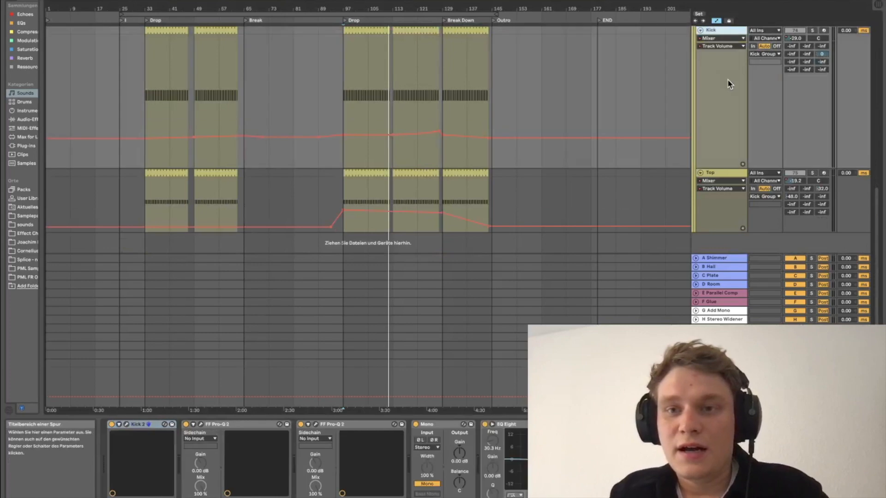
pyautogui.scroll(6, 732, 76)
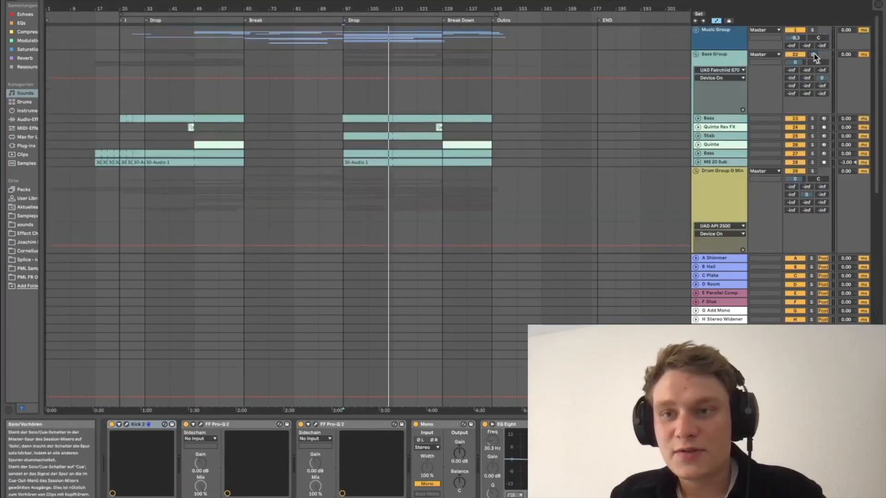
pyautogui.scroll(-6, 716, 237)
pyautogui.scroll(2, 717, 239)
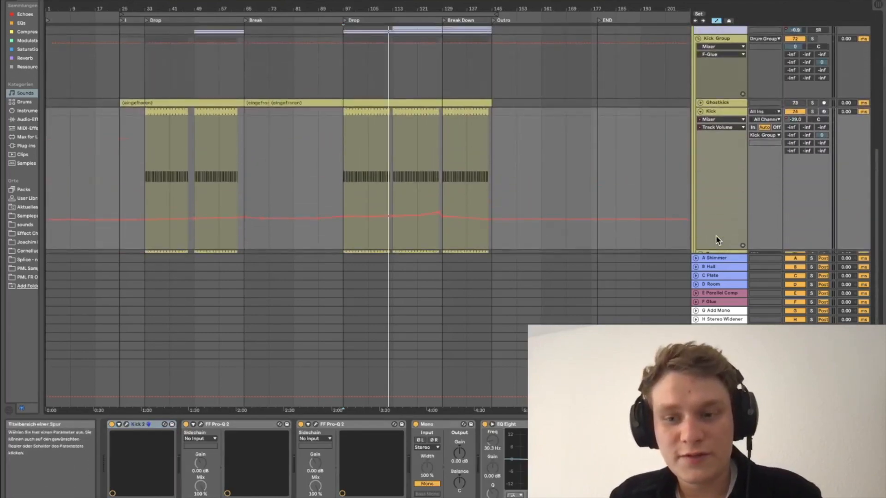
# Step: Open Voxengo SPAN on the Master and examine the soloed Kick's spectrum in the second and first Drop
pyautogui.click(717, 371)
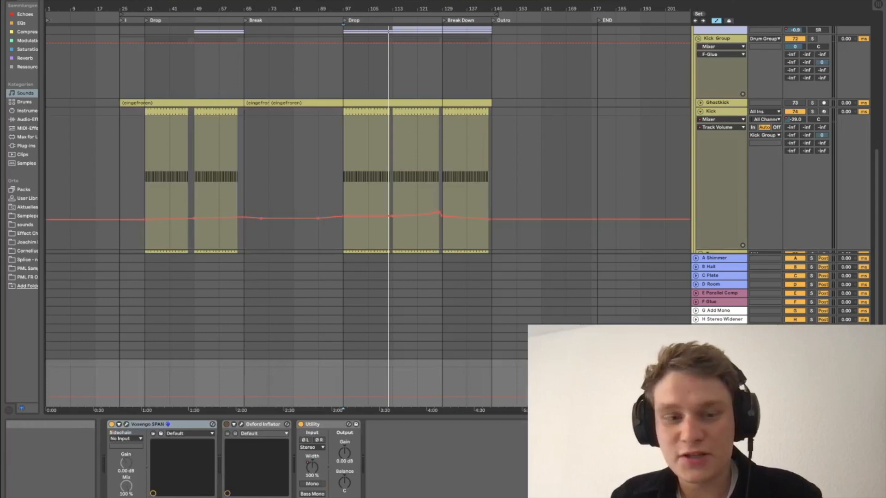
pyautogui.click(127, 427)
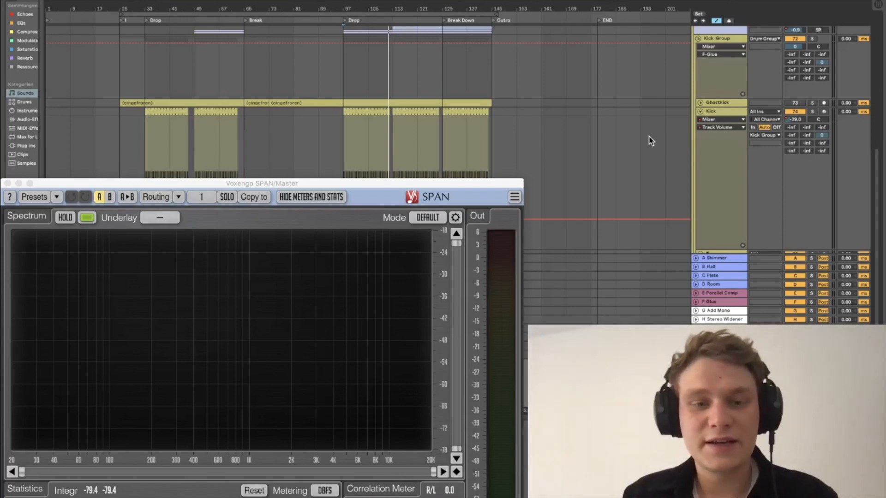
pyautogui.click(813, 111)
pyautogui.click(346, 20)
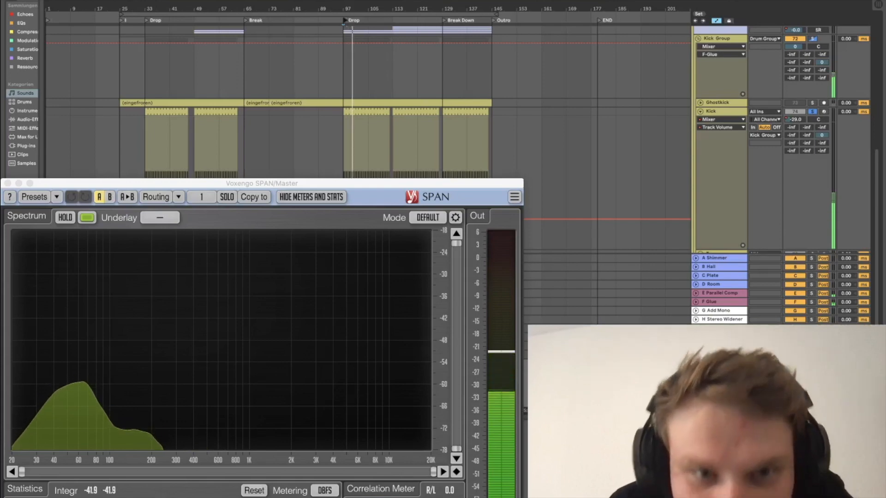
pyautogui.click(212, 20)
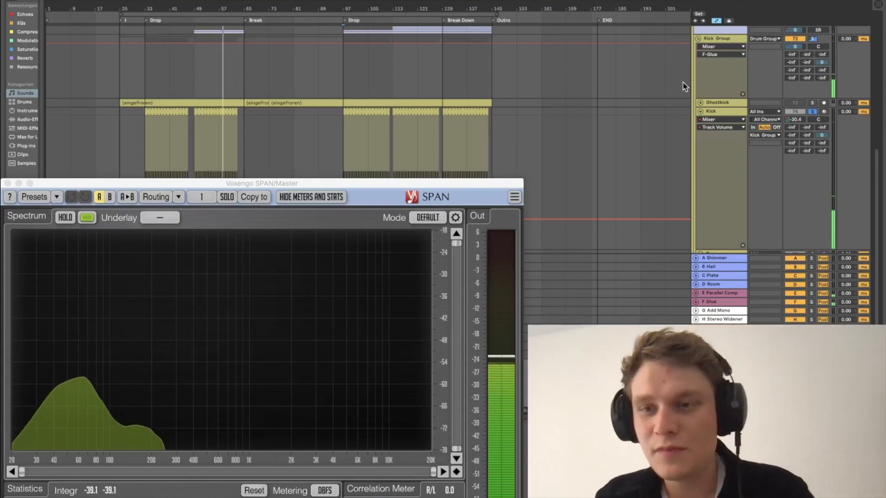
# Step: Add MS 20 Sub and the Bass track above Quinte Rev FX to the Kick's solo and examine their combined spectrum in the second Drop
pyautogui.scroll(3, 736, 124)
pyautogui.scroll(-1, 736, 125)
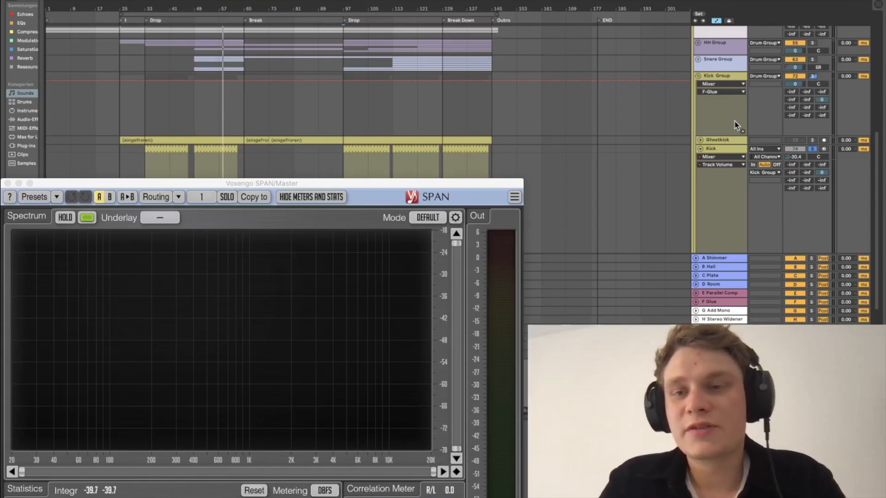
pyautogui.scroll(-10, 736, 124)
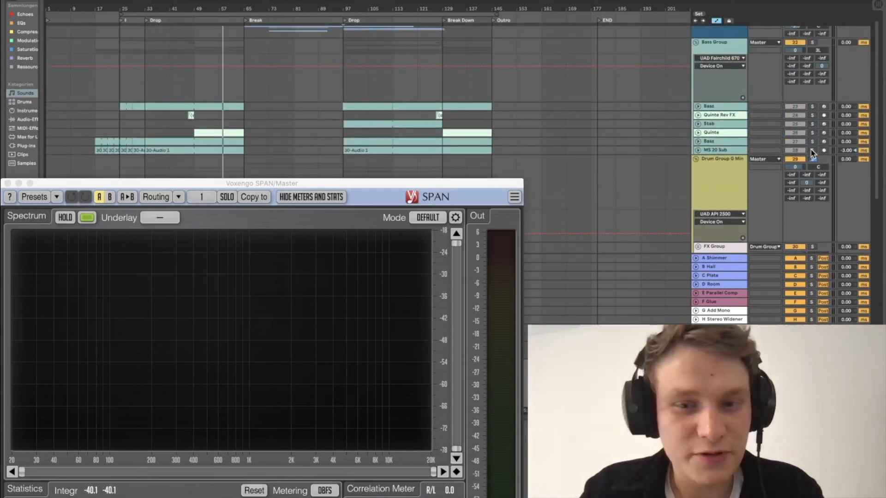
pyautogui.click(812, 150)
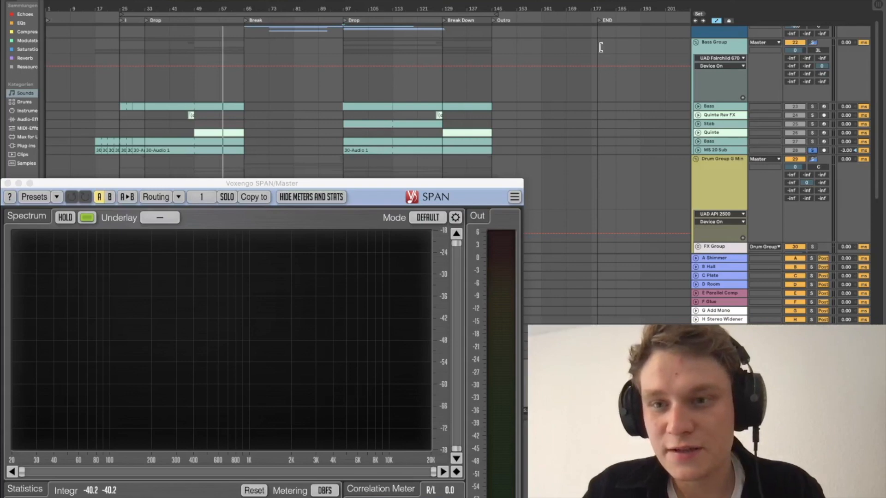
pyautogui.click(370, 20)
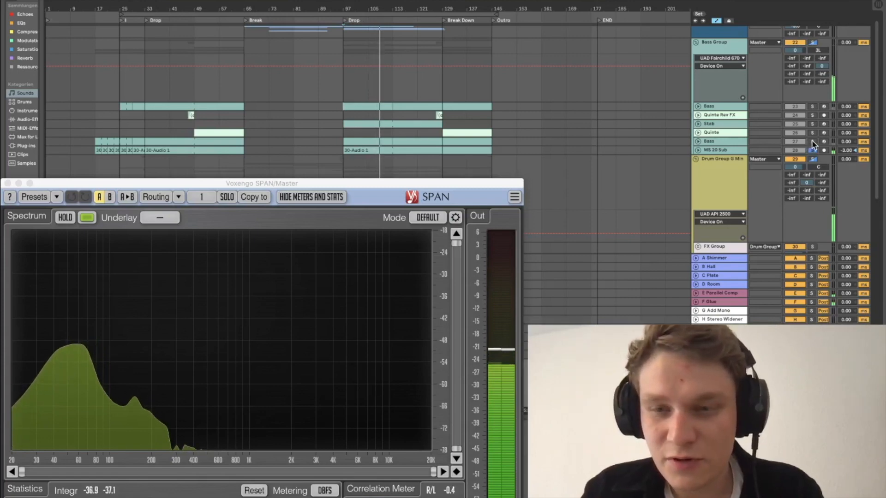
pyautogui.click(812, 106)
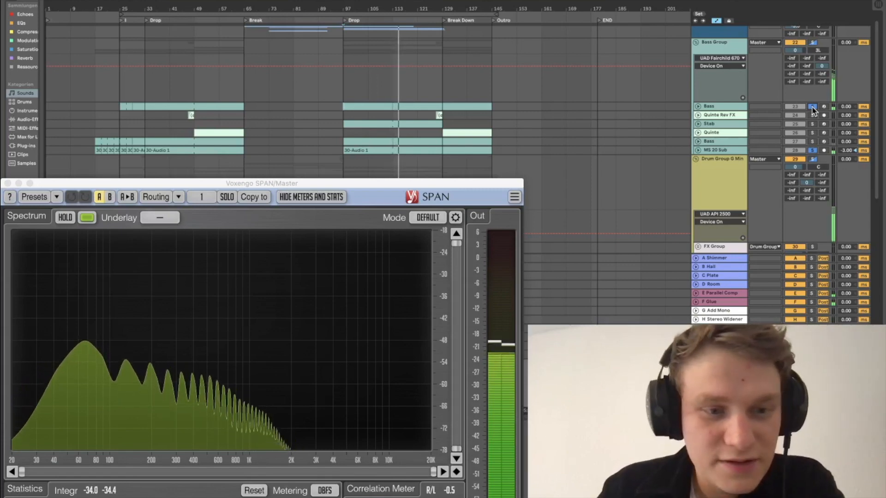
# Step: Solo only the Bass track directly above MS 20 Sub and examine its spectrum in the second Drop
pyautogui.scroll(-5, 615, 122)
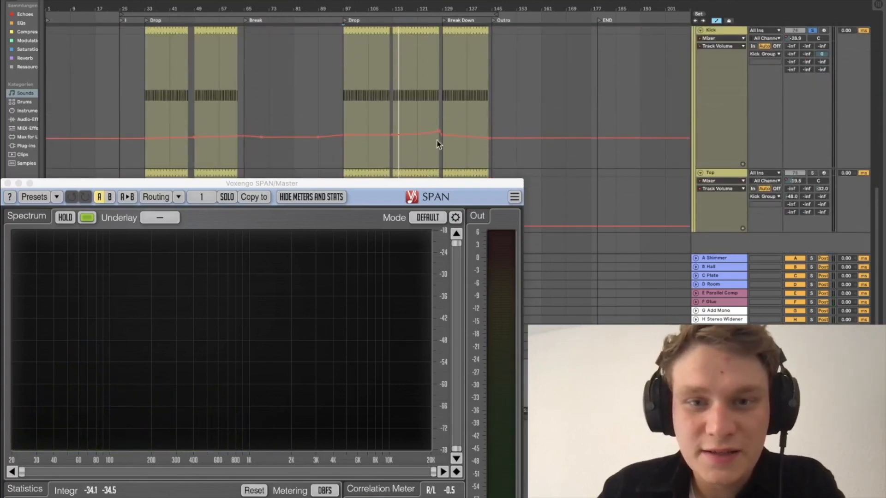
pyautogui.scroll(5, 494, 76)
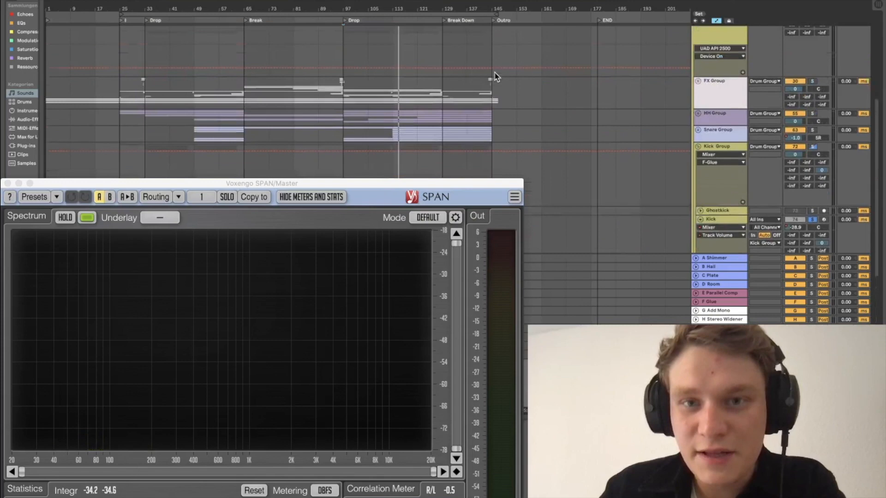
pyautogui.scroll(2, 494, 76)
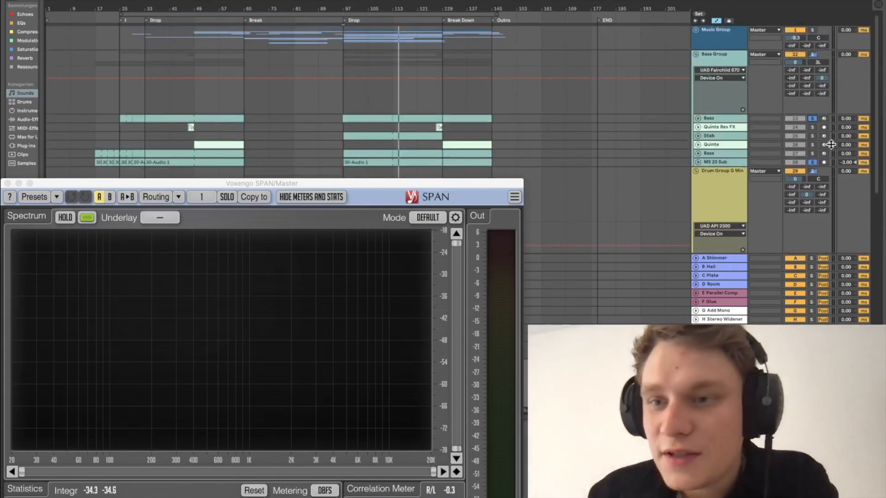
pyautogui.click(812, 154)
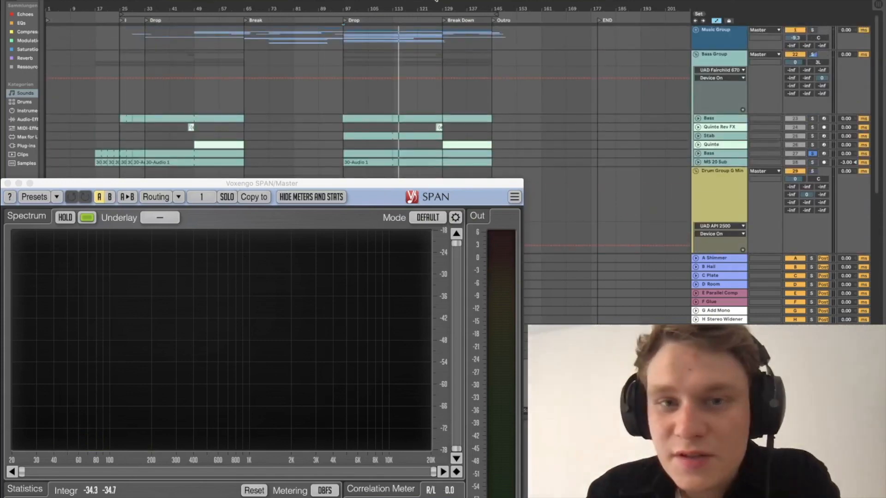
pyautogui.click(373, 17)
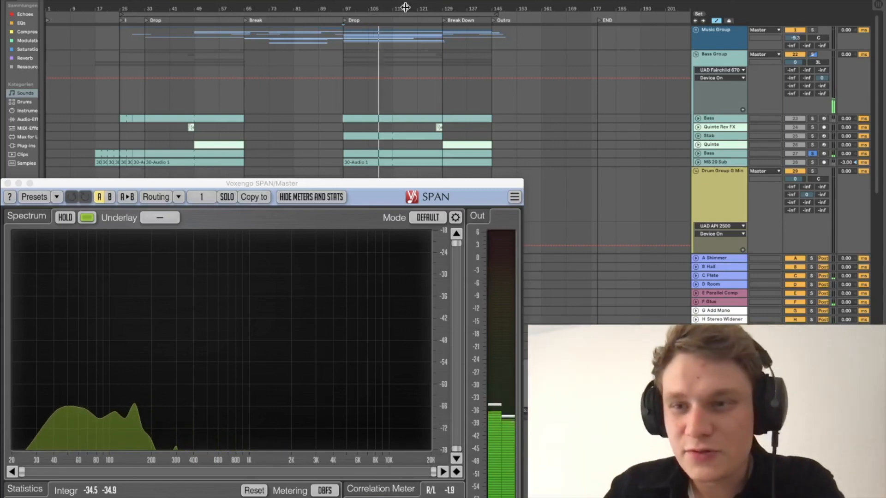
pyautogui.press('space')
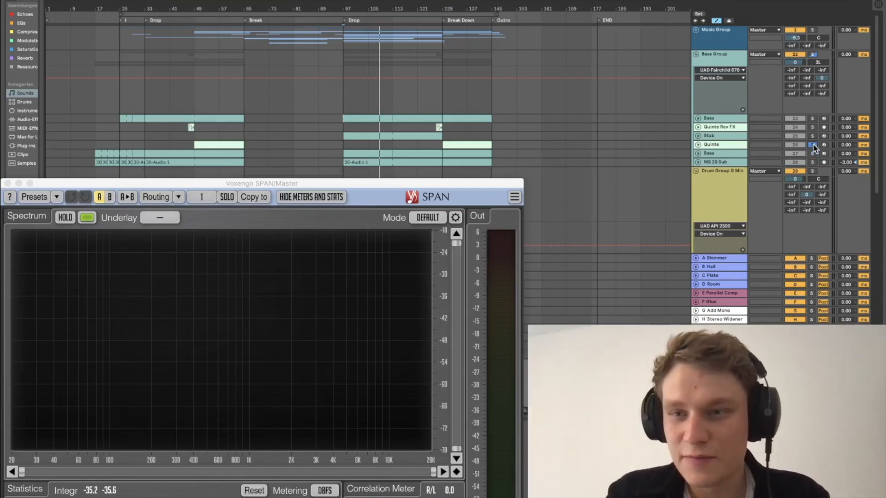
# Step: Compare the spectra of the soloed Quinte in the Break Down, Stab in the second Drop and the Bass above Quinte Rev FX, and close SPAN
pyautogui.click(446, 20)
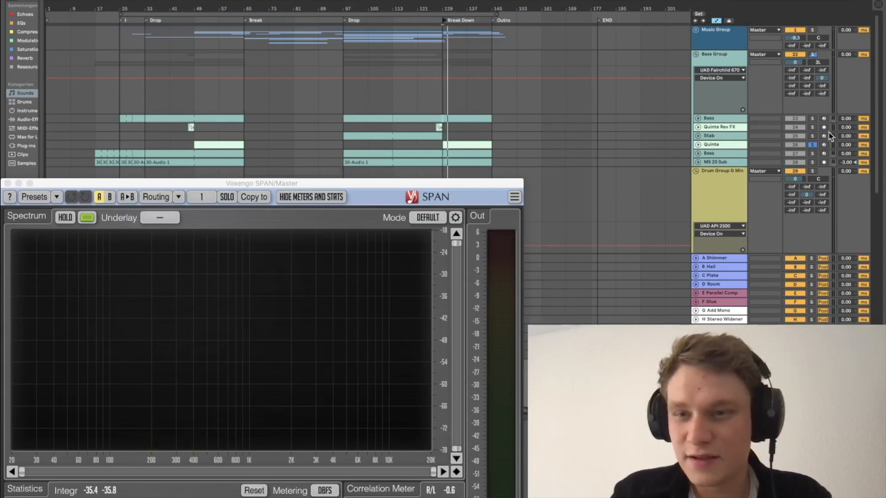
pyautogui.click(377, 19)
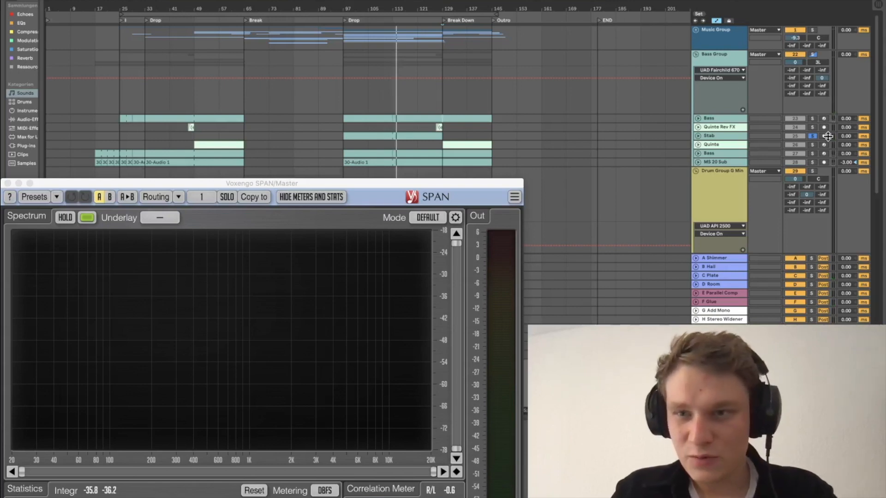
pyautogui.click(812, 118)
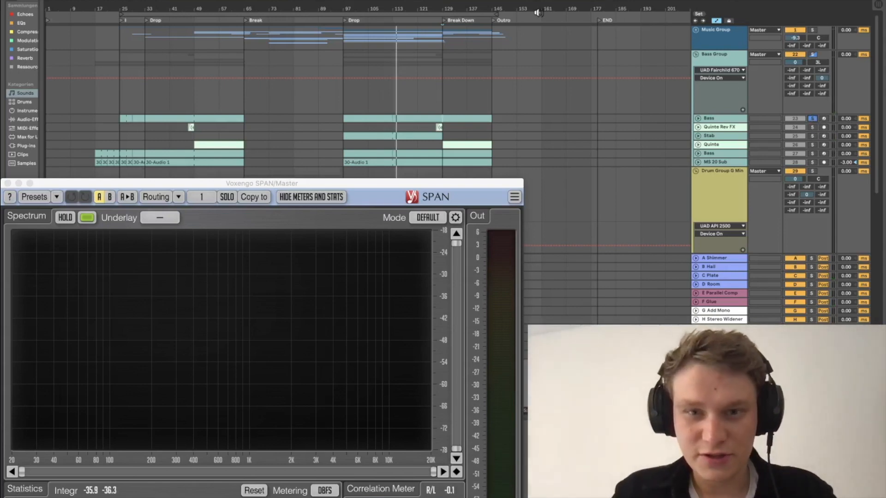
pyautogui.click(8, 185)
# Step: Show the Kick track's devices and examine the curve of its first FF Pro-Q 2
pyautogui.scroll(-8, 529, 200)
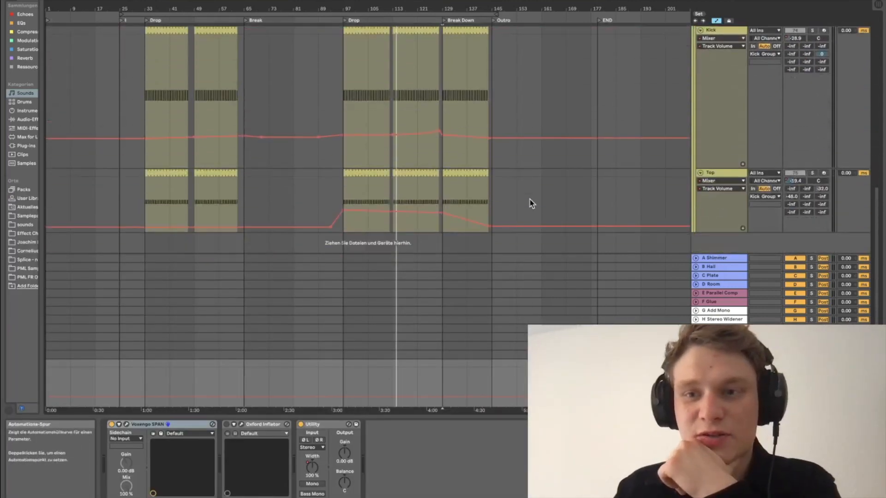
pyautogui.click(737, 86)
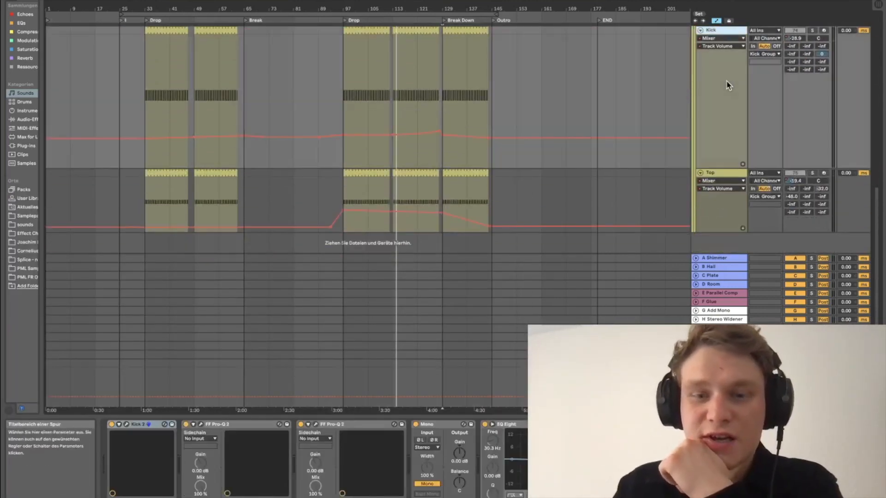
pyautogui.click(201, 424)
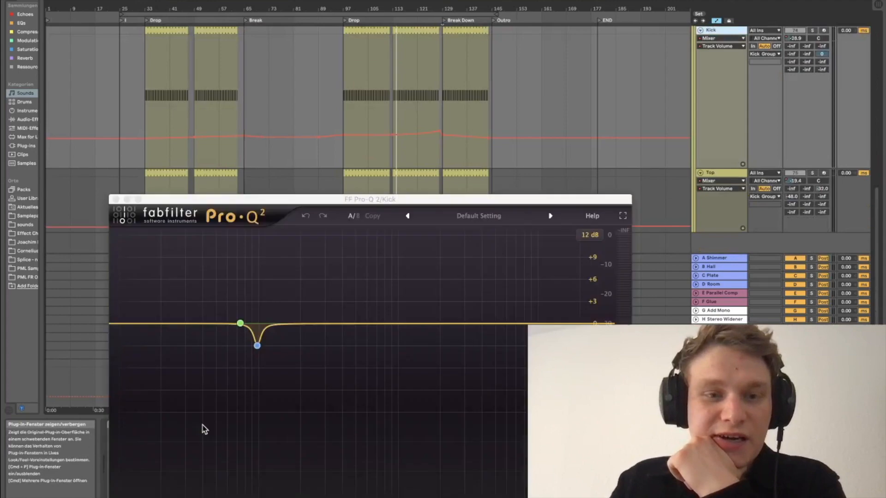
pyautogui.click(117, 200)
pyautogui.click(116, 199)
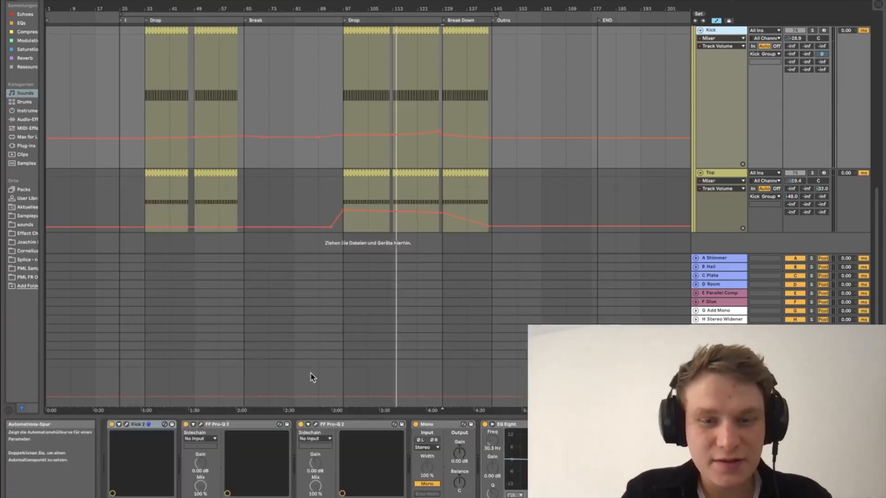
# Step: Examine the Kick's second FF Pro-Q 2 curve and its UAD Maag EQ4 settings
pyautogui.click(315, 425)
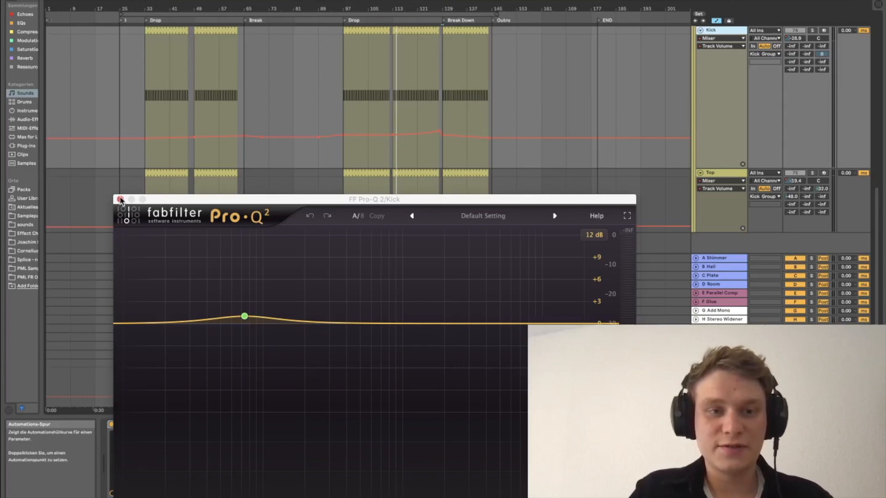
pyautogui.click(120, 200)
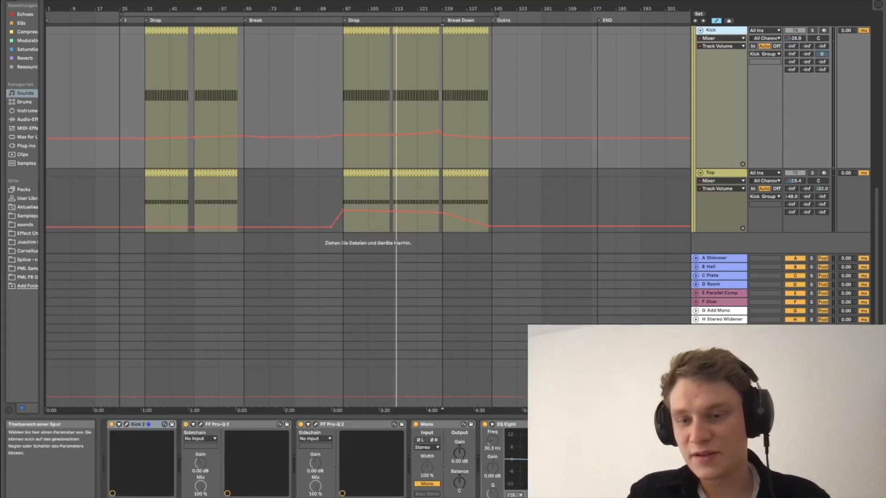
pyautogui.click(126, 424)
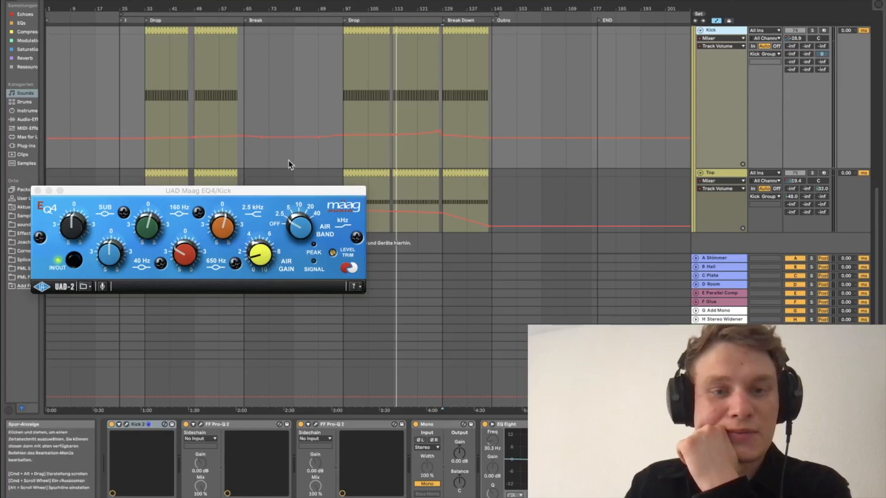
pyautogui.click(37, 191)
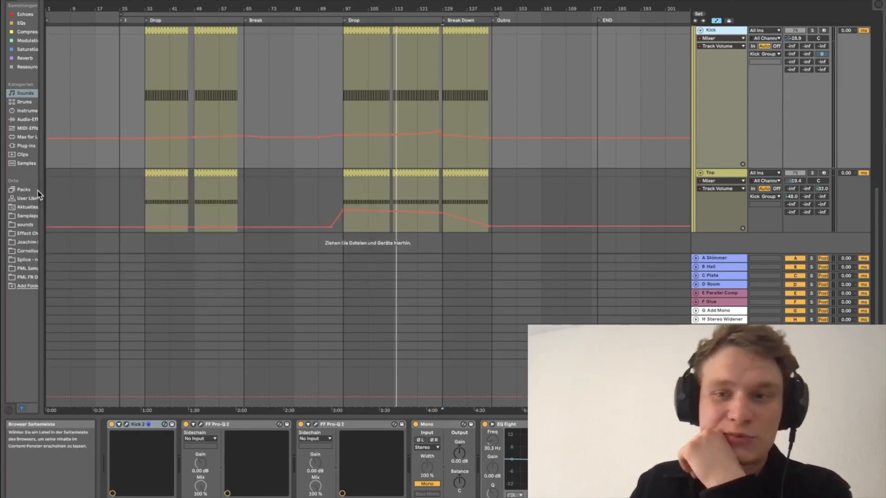
# Step: Show the Top track's devices and inspect its FF Pro-Q 2 low cut and soothe2
pyautogui.click(714, 230)
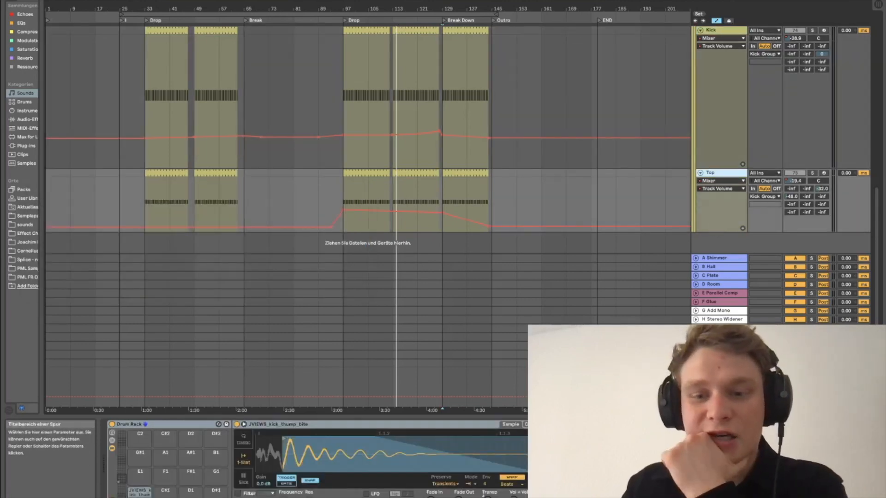
pyautogui.click(602, 424)
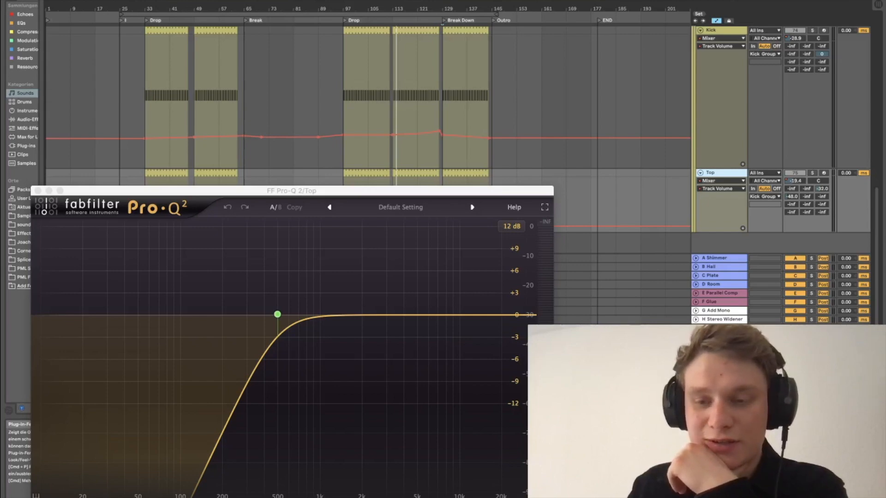
pyautogui.click(602, 423)
pyautogui.click(696, 424)
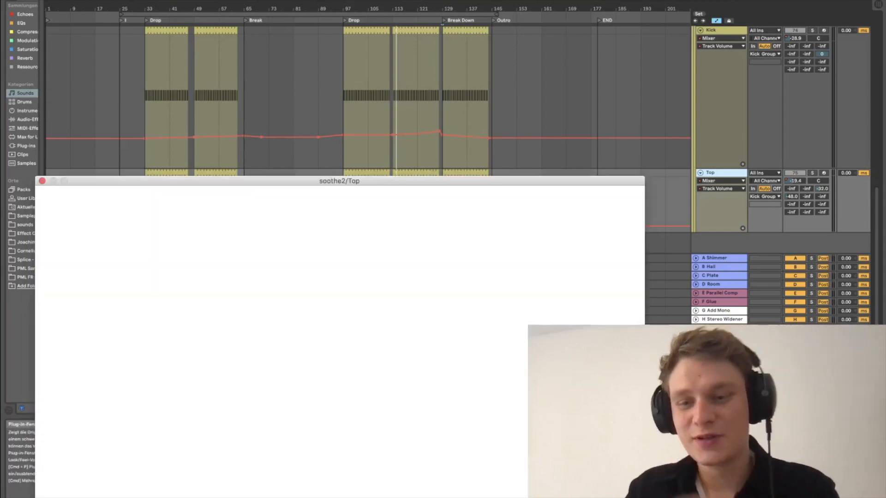
pyautogui.click(41, 183)
# Step: Collapse the Kick Group and examine the second and third FF Pro-Q 2 curves on MS 20 Sub
pyautogui.click(697, 81)
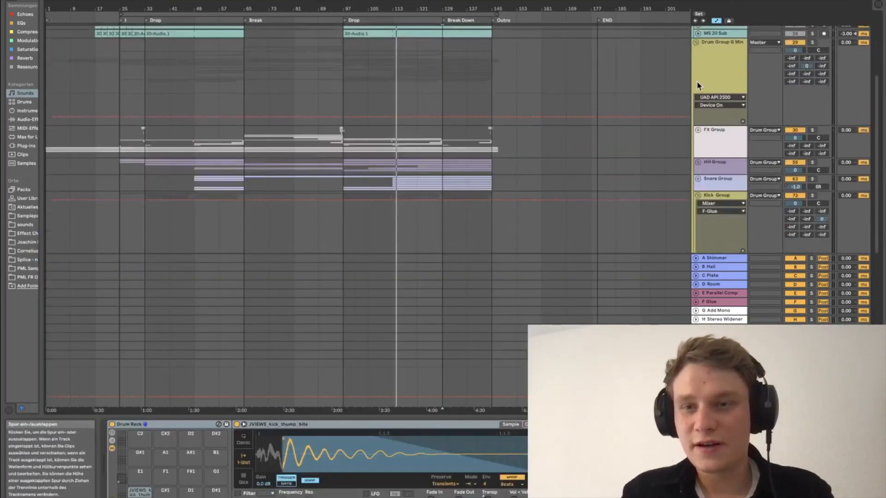
pyautogui.scroll(3, 696, 81)
pyautogui.click(731, 93)
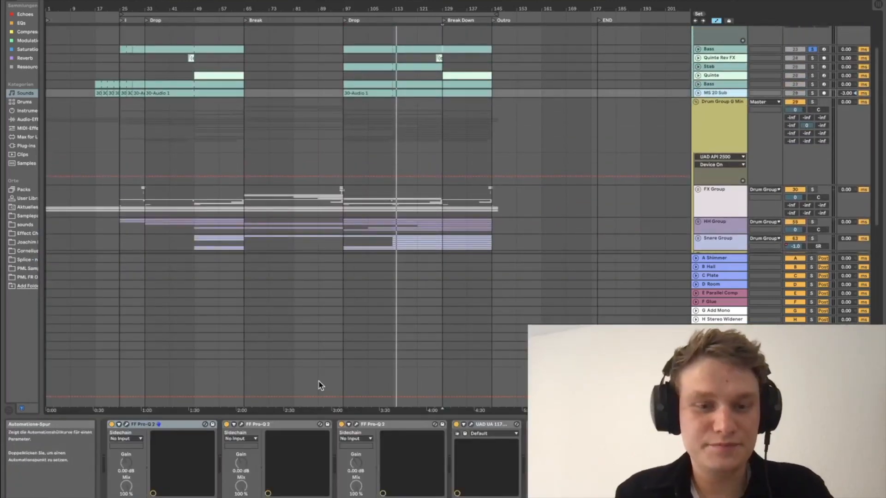
pyautogui.click(241, 424)
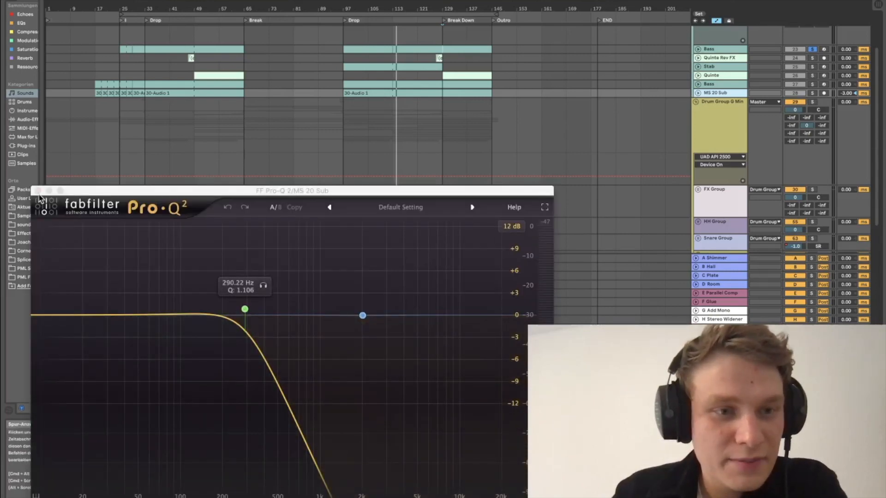
pyautogui.click(38, 191)
pyautogui.click(358, 424)
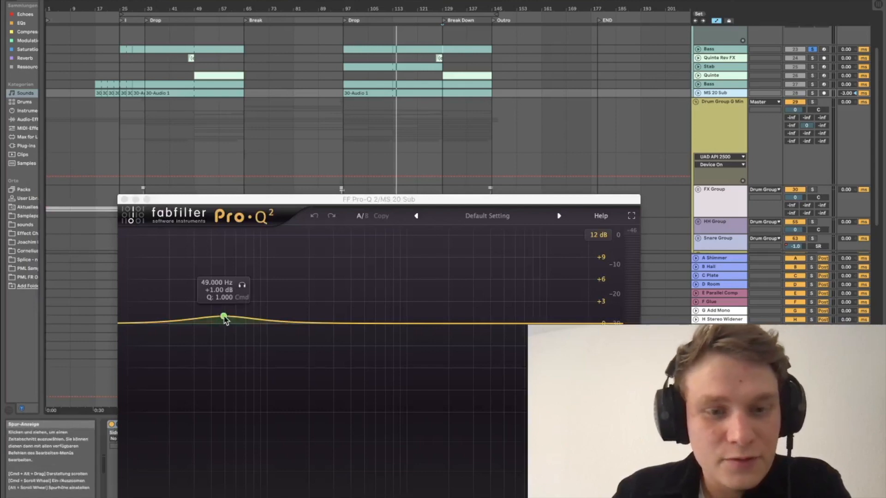
pyautogui.click(124, 200)
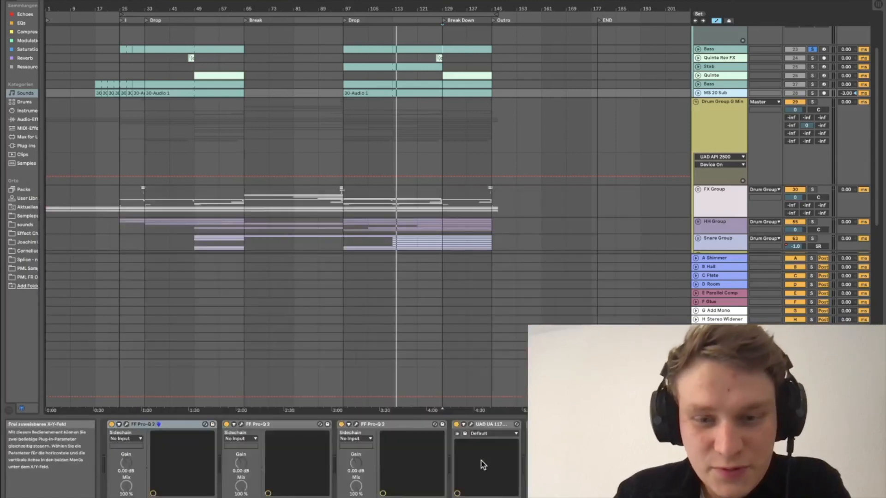
# Step: Watch MS 20 Sub's UAD 1176LN during second Drop playback and inspect the FF Pro-Q 2 that follows it
pyautogui.click(471, 425)
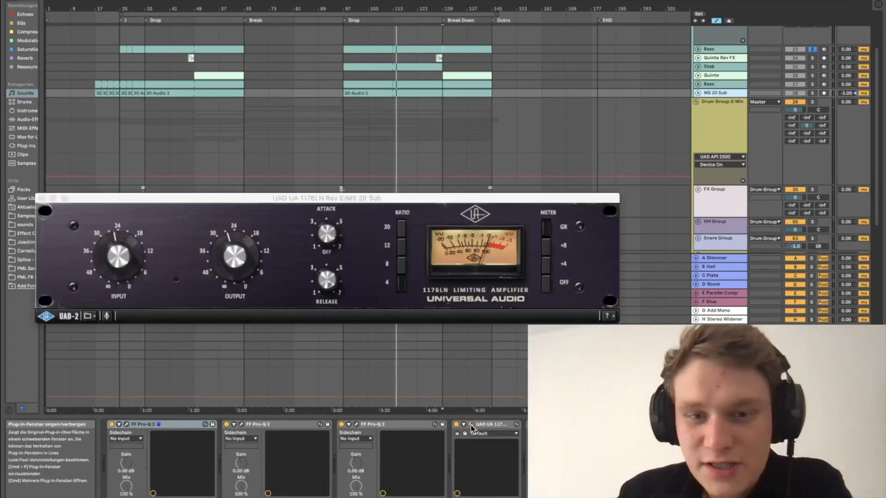
pyautogui.click(370, 20)
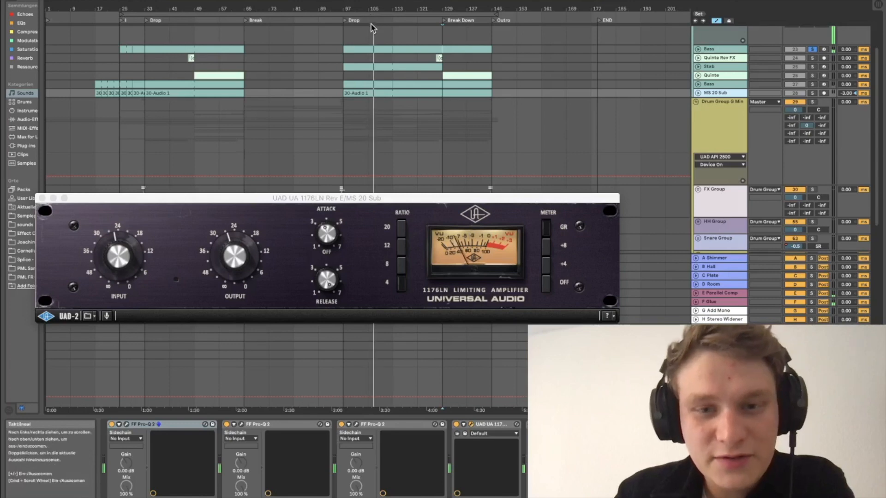
pyautogui.click(42, 198)
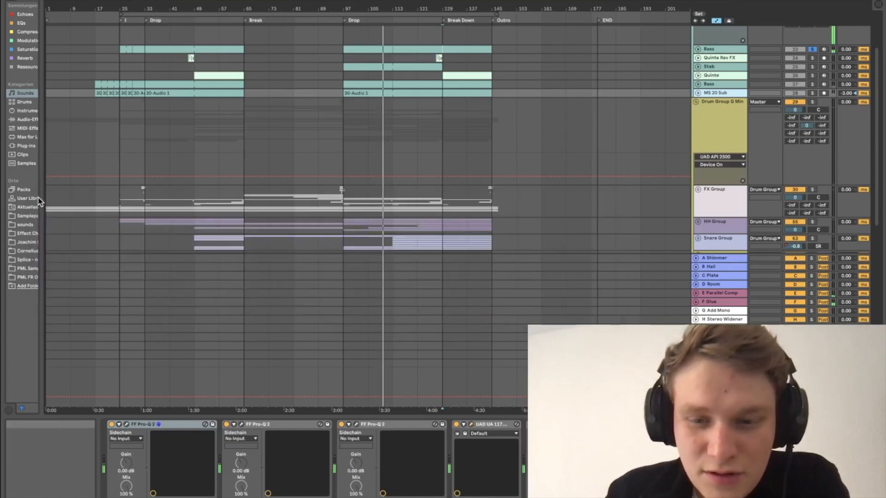
pyautogui.click(545, 424)
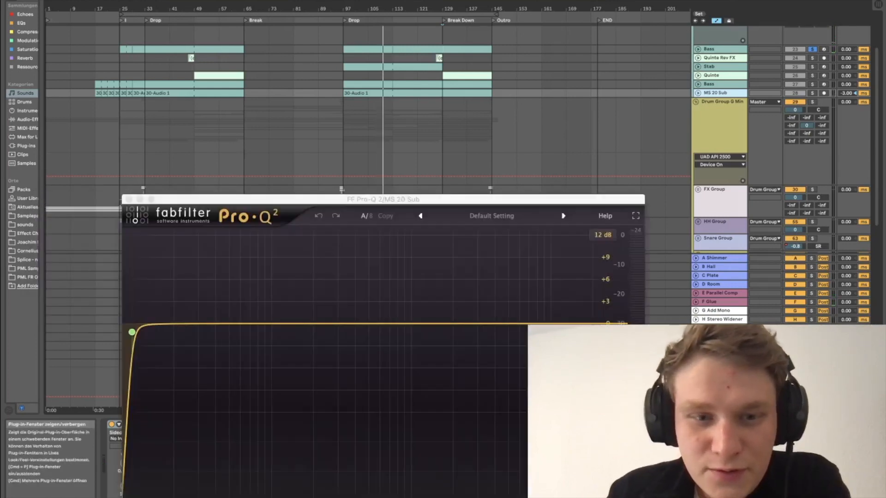
pyautogui.click(129, 200)
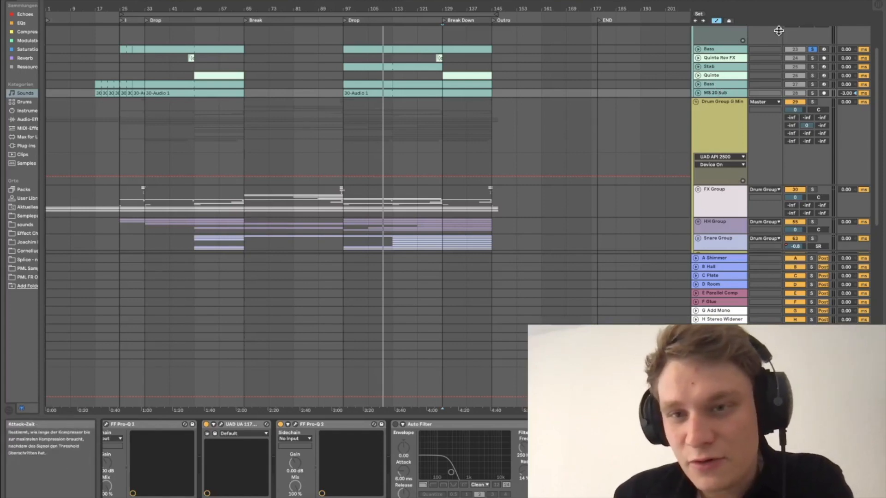
# Step: Solo only the Bass track directly above MS 20 Sub and examine its UAD Studer A800 settings
pyautogui.click(727, 85)
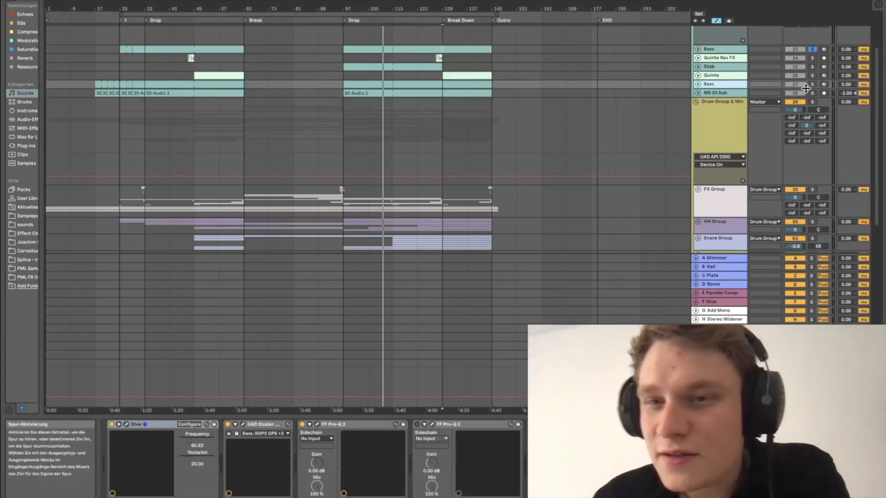
pyautogui.click(811, 84)
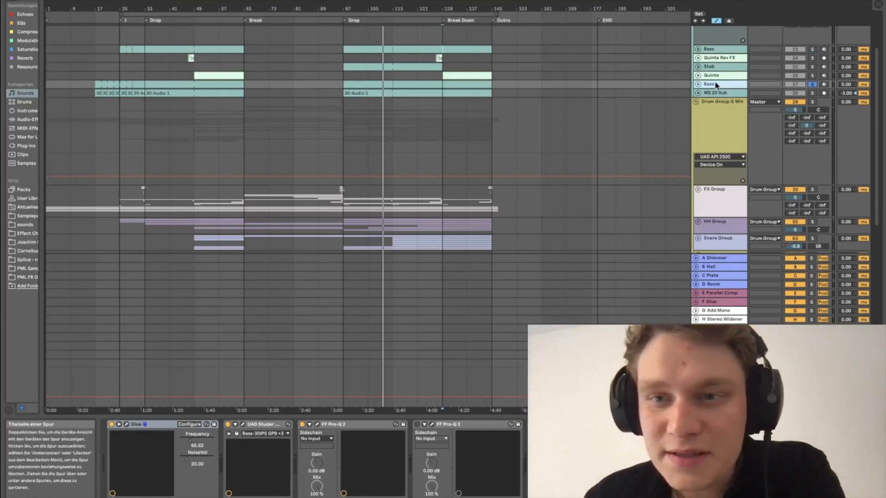
pyautogui.click(242, 424)
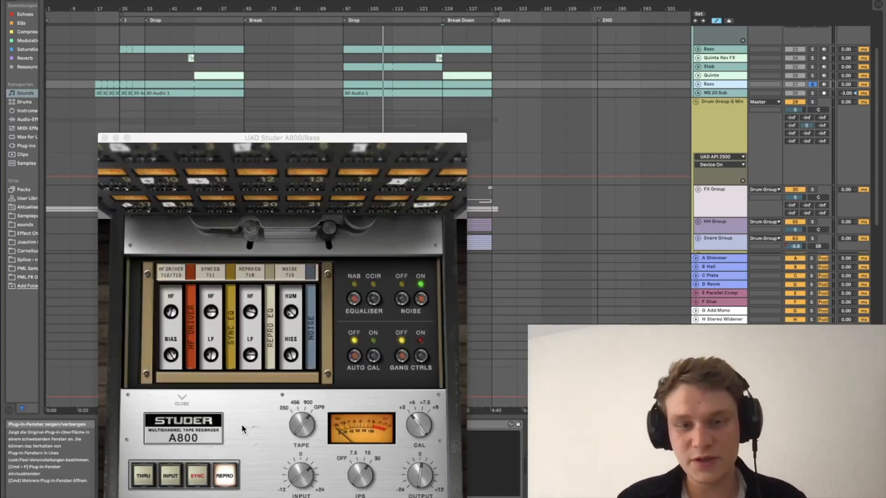
pyautogui.click(104, 138)
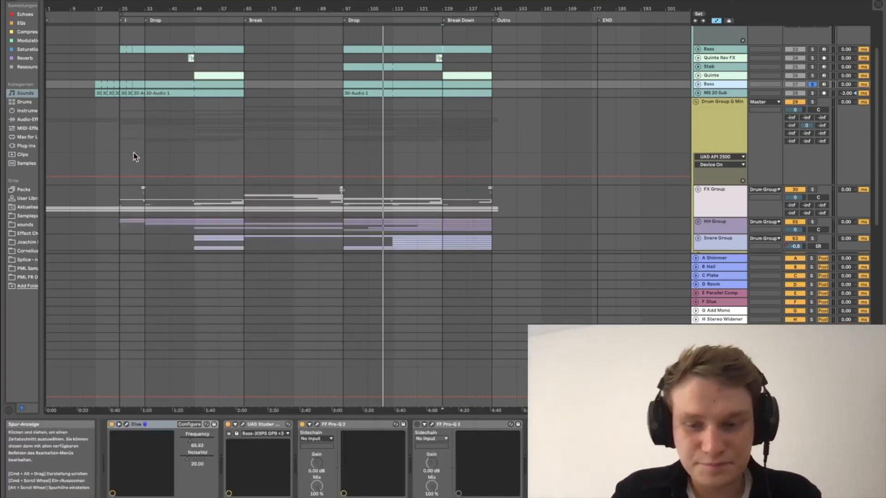
# Step: Examine the bands of both FF Pro-Q 2 equalizers that follow the Studer A800 on the soloed Bass
pyautogui.click(317, 424)
pyautogui.moveTo(245, 350)
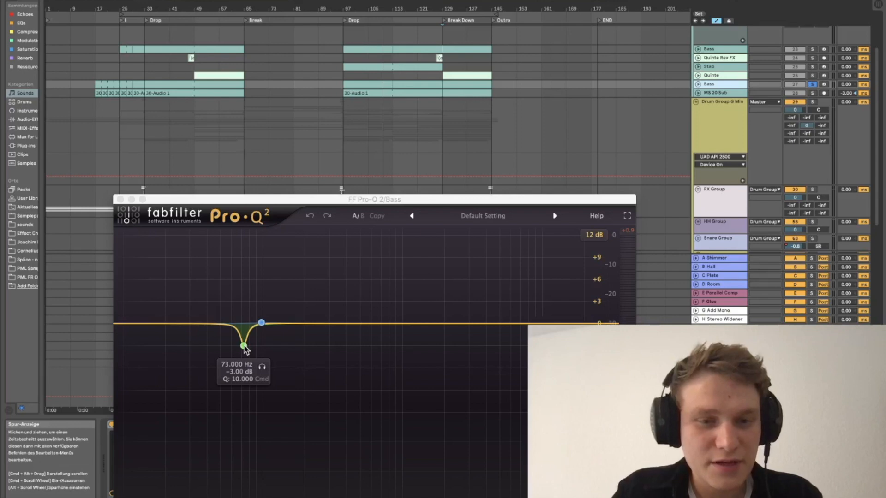
pyautogui.click(120, 199)
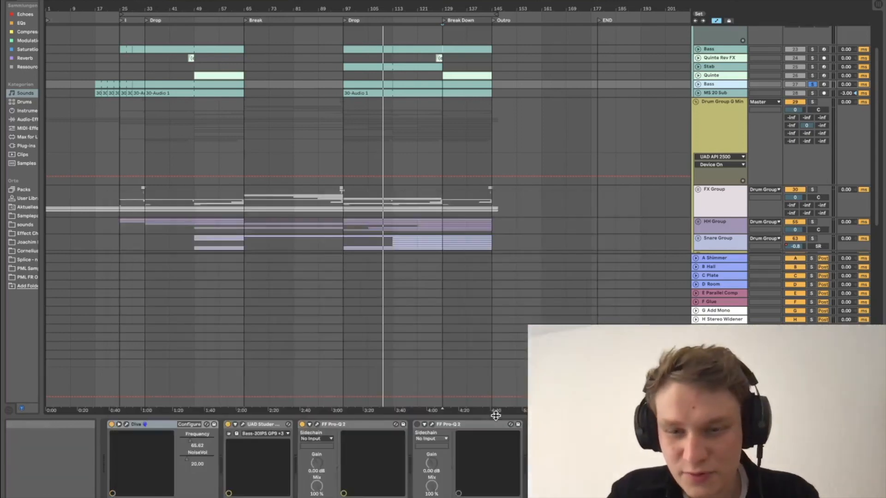
pyautogui.click(431, 424)
pyautogui.moveTo(264, 319)
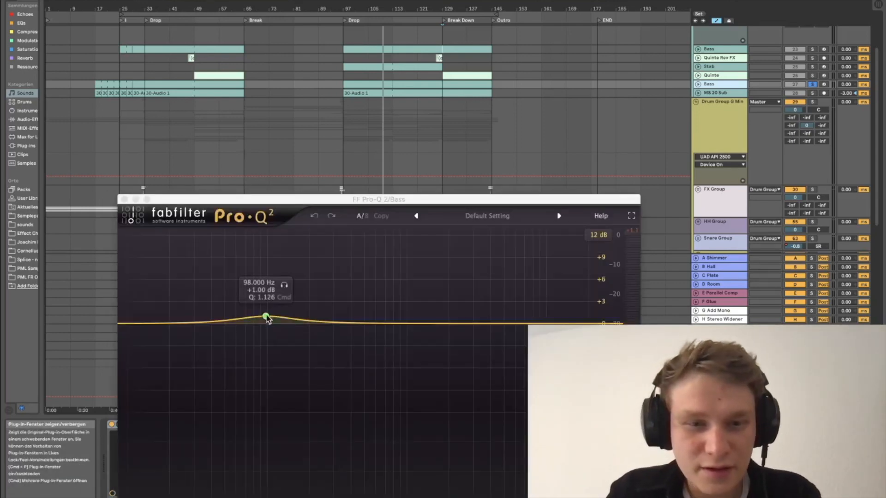
pyautogui.click(124, 199)
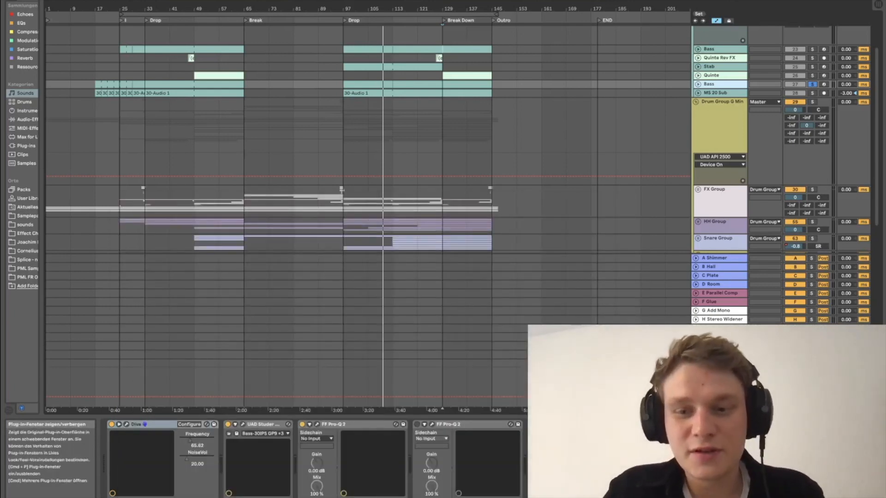
# Step: Inspect the UAD 1176AE compressor on the soloed Bass while playing the second Drop
pyautogui.click(547, 424)
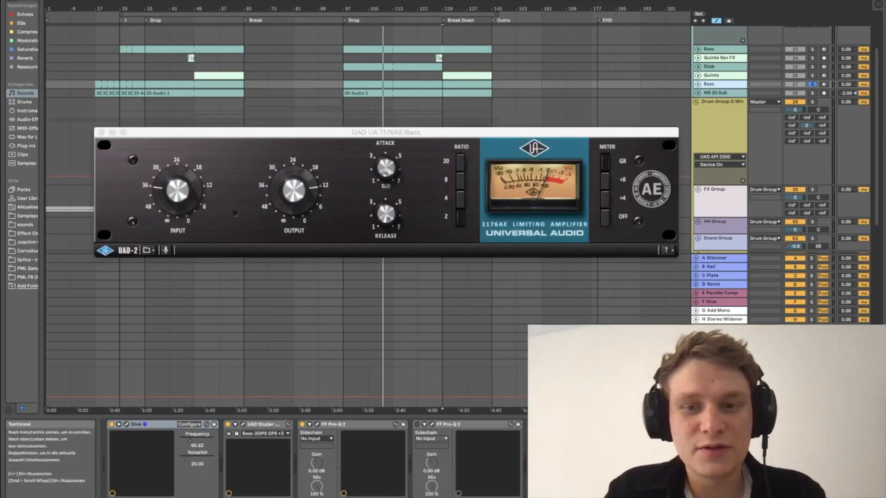
pyautogui.click(376, 20)
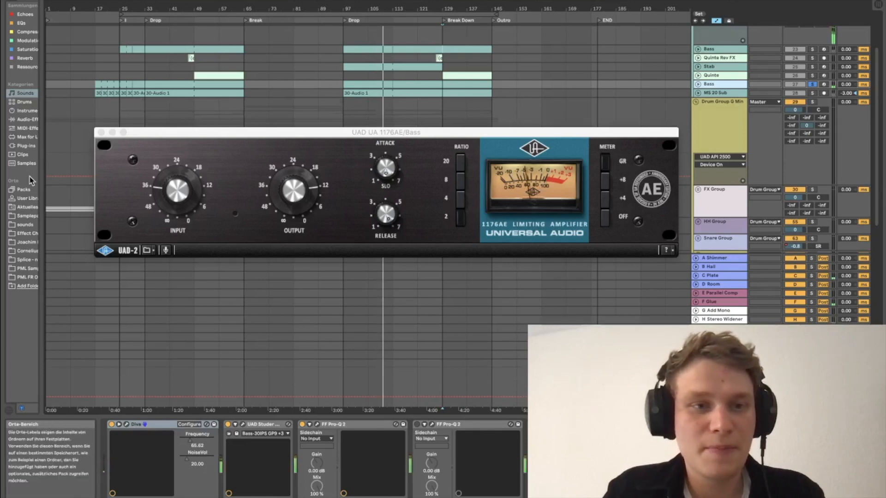
pyautogui.click(101, 132)
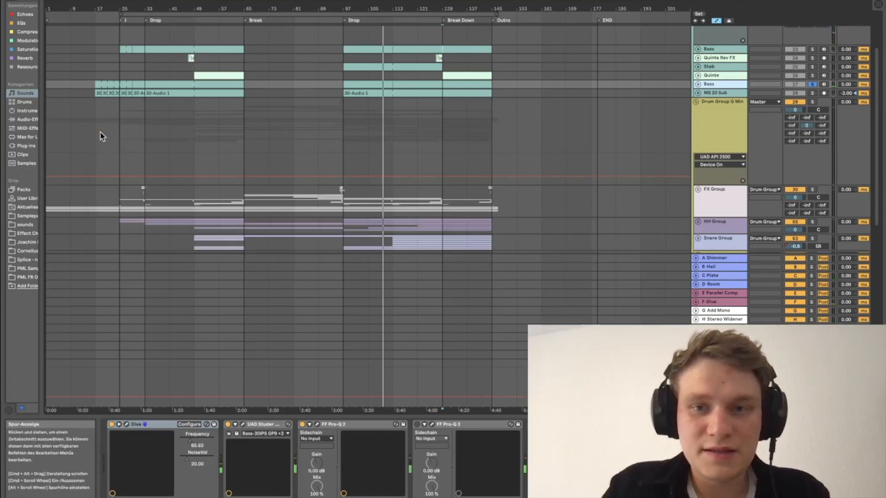
# Step: Inspect the high-end filtering in the FF Pro-Q 2 on the Quinte track
pyautogui.click(727, 75)
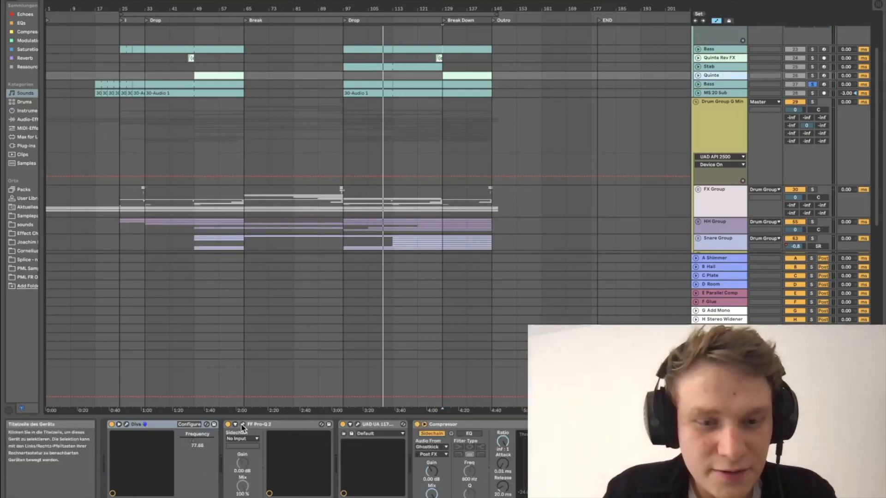
pyautogui.click(242, 425)
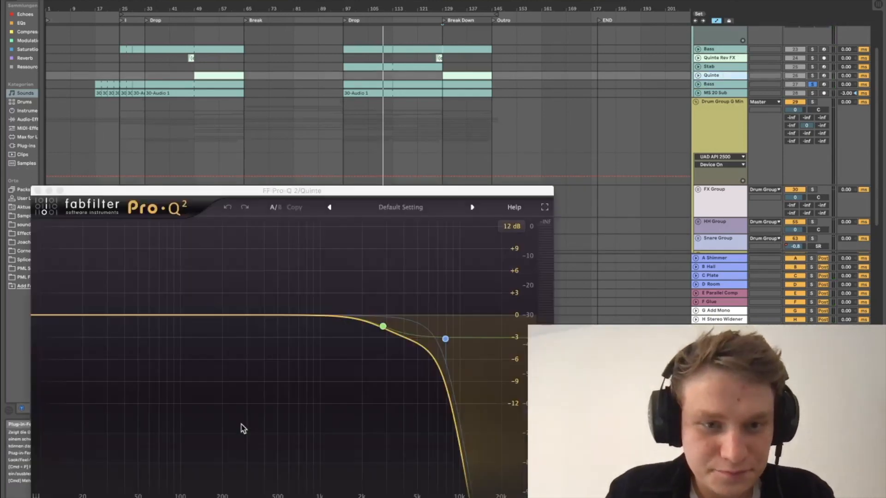
pyautogui.click(37, 191)
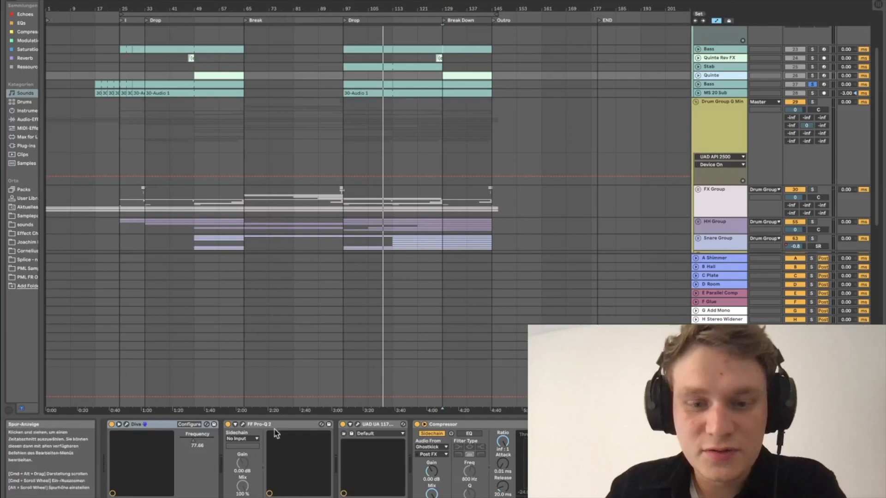
# Step: Watch the Quinte track's UAD 1176 Rev A while playing the Break Down, and check the sidechained Compressor that follows
pyautogui.click(358, 425)
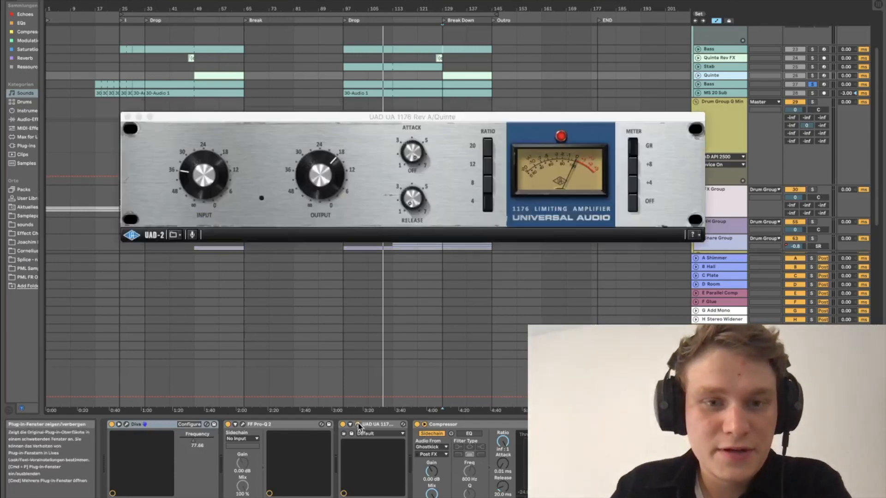
pyautogui.click(460, 17)
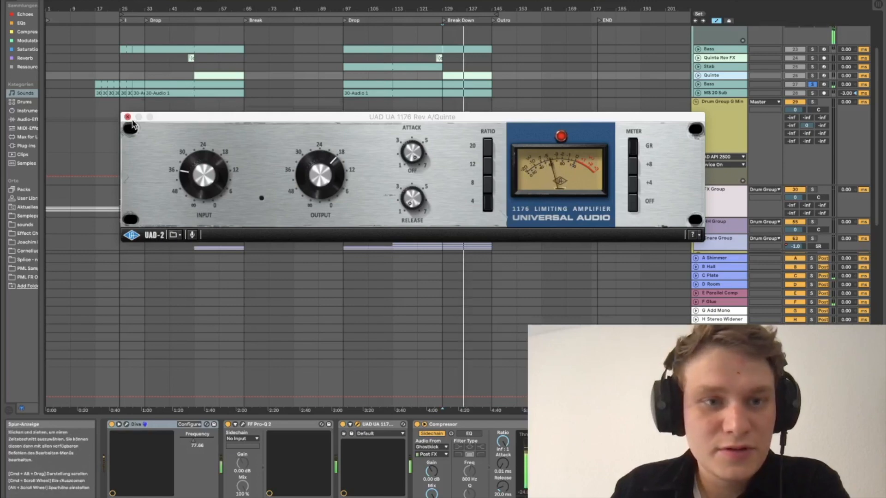
pyautogui.click(128, 118)
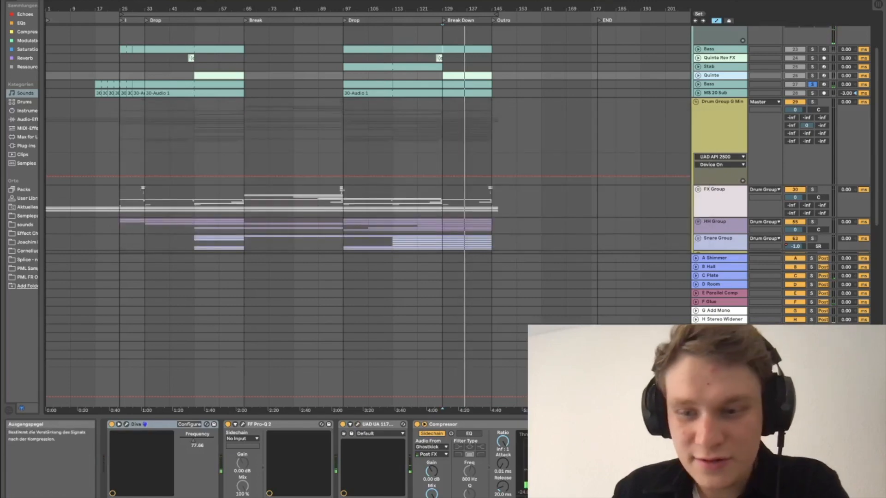
pyautogui.hscroll(3, 314, 443)
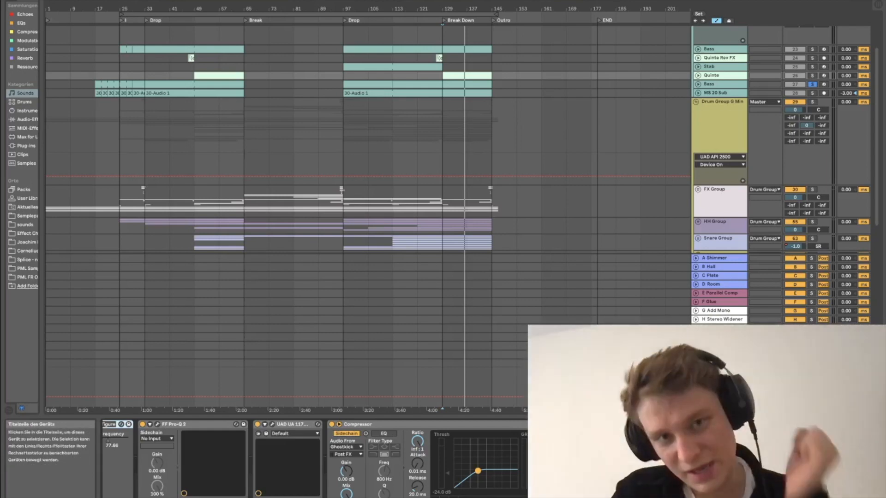
# Step: Inspect the Stab track's UAD Teletronix LA-2A and FF Pro-Q 2 while playing the second Drop
pyautogui.click(723, 67)
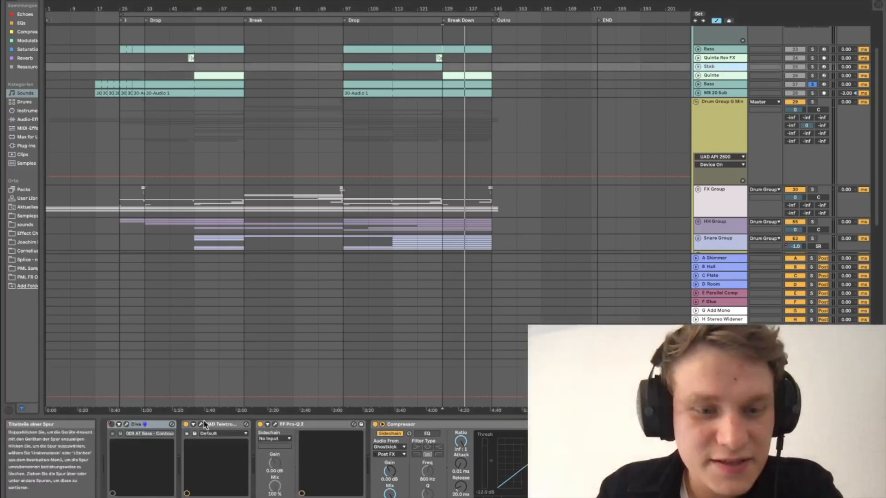
pyautogui.click(201, 424)
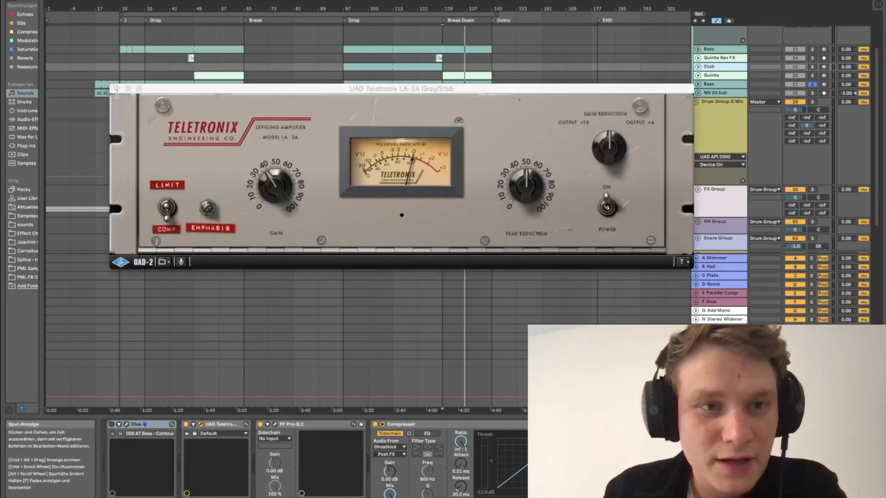
pyautogui.click(276, 425)
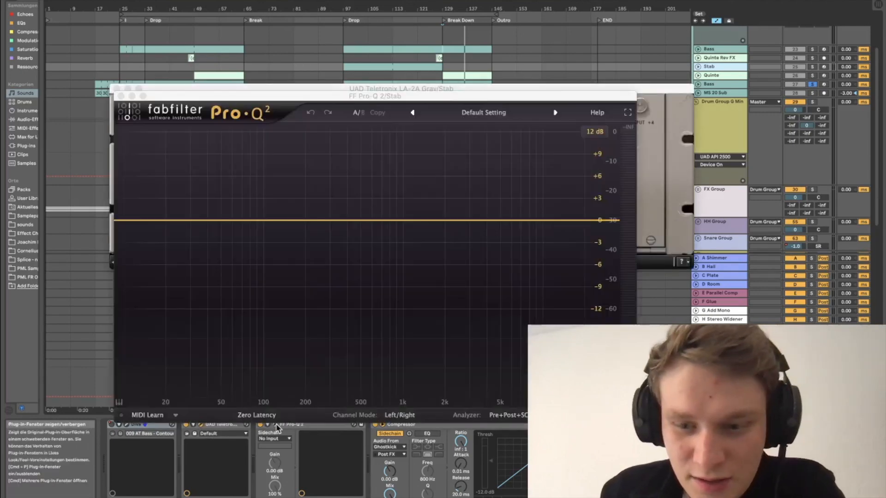
pyautogui.click(121, 95)
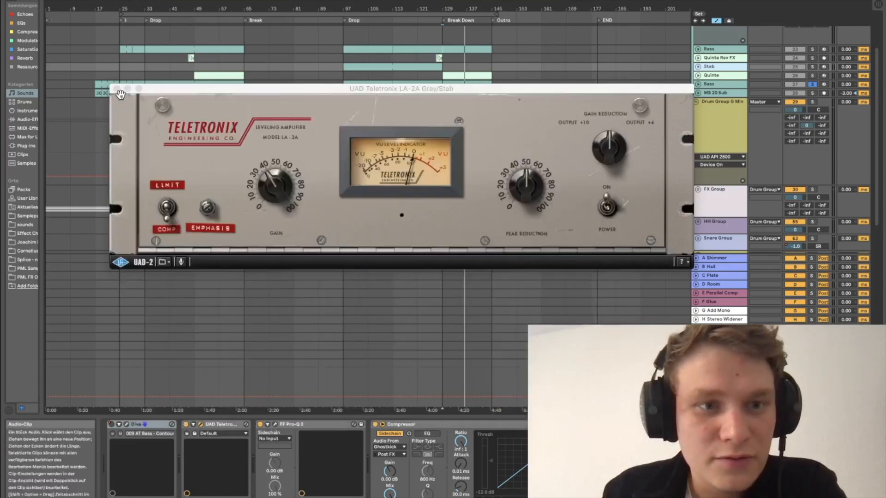
pyautogui.click(373, 21)
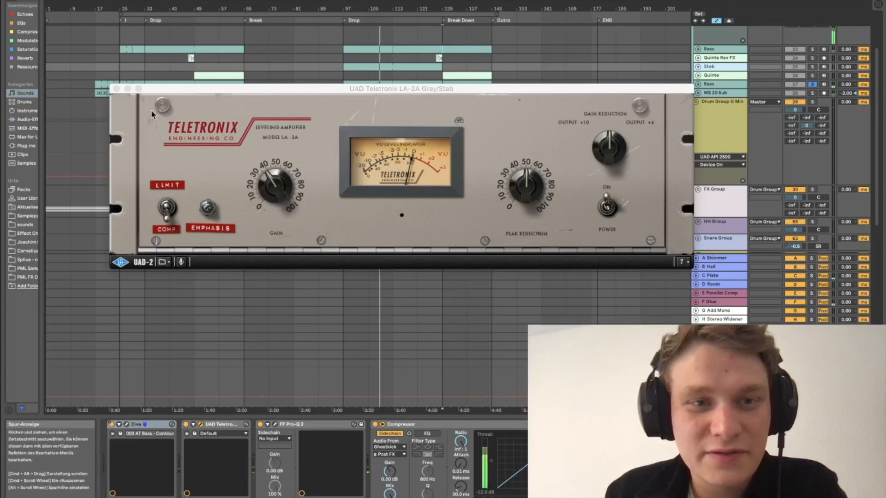
pyautogui.click(117, 89)
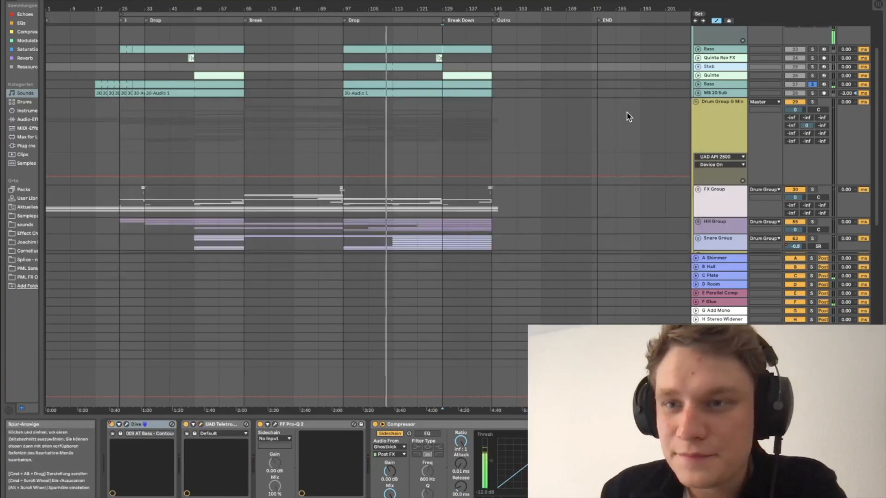
# Step: Solo only the Stab track and watch its Teletronix LA-2A during playback from a point in the second Drop
pyautogui.click(812, 67)
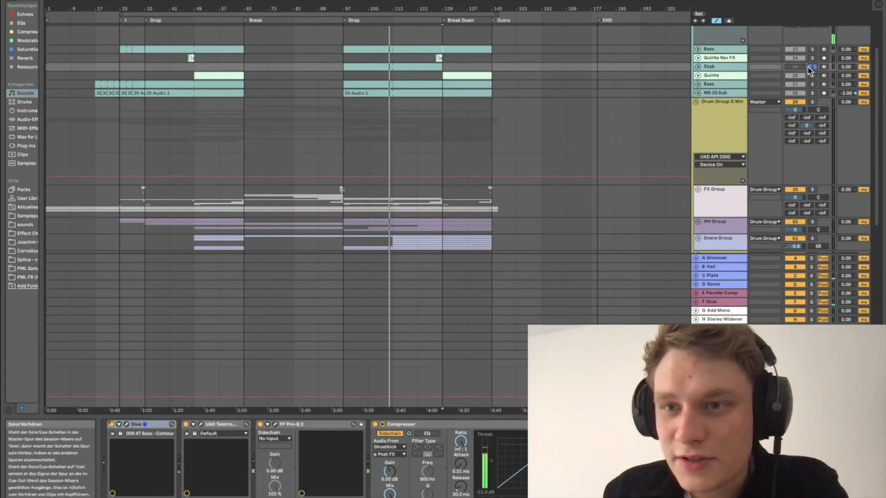
pyautogui.click(404, 19)
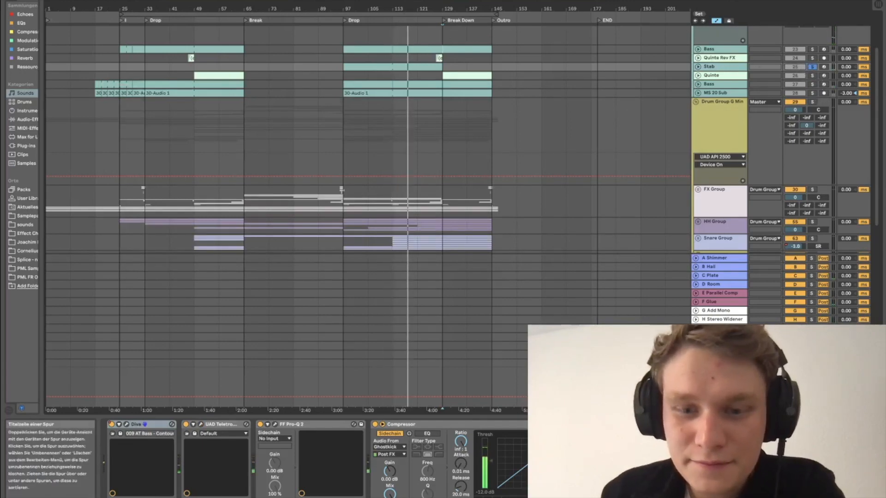
pyautogui.click(201, 424)
pyautogui.click(116, 88)
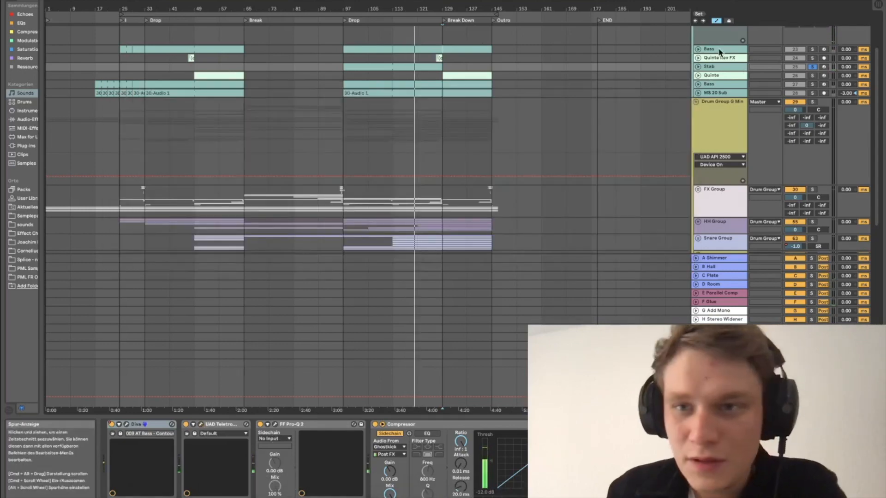
# Step: Check the sidechained Compressor on Quinte Rev FX and examine the bands of the topmost Bass track's first FF Pro-Q 2
pyautogui.click(733, 59)
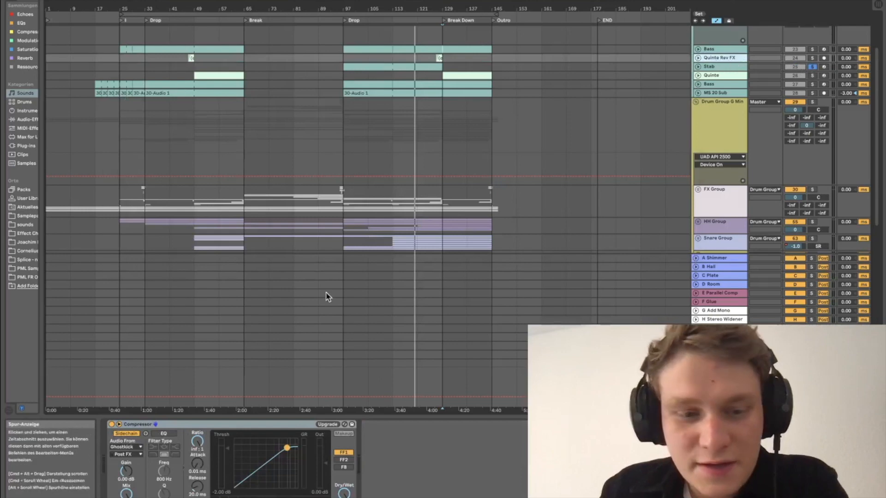
pyautogui.click(725, 51)
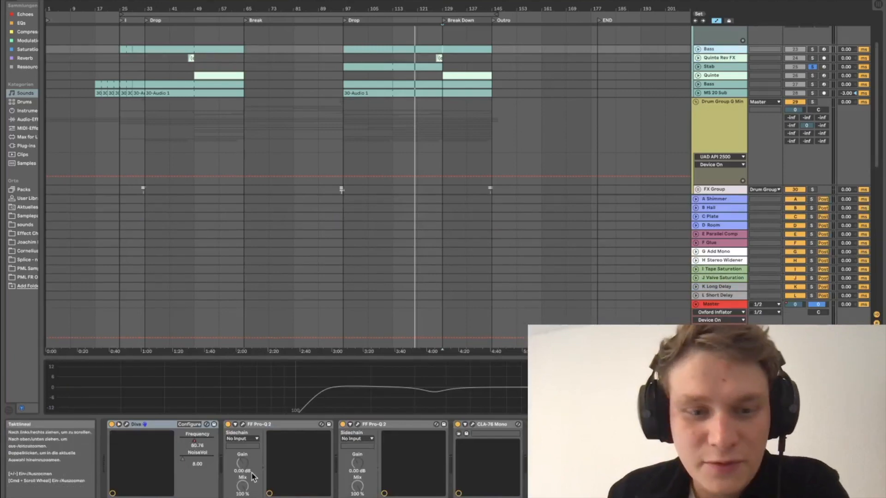
pyautogui.click(243, 424)
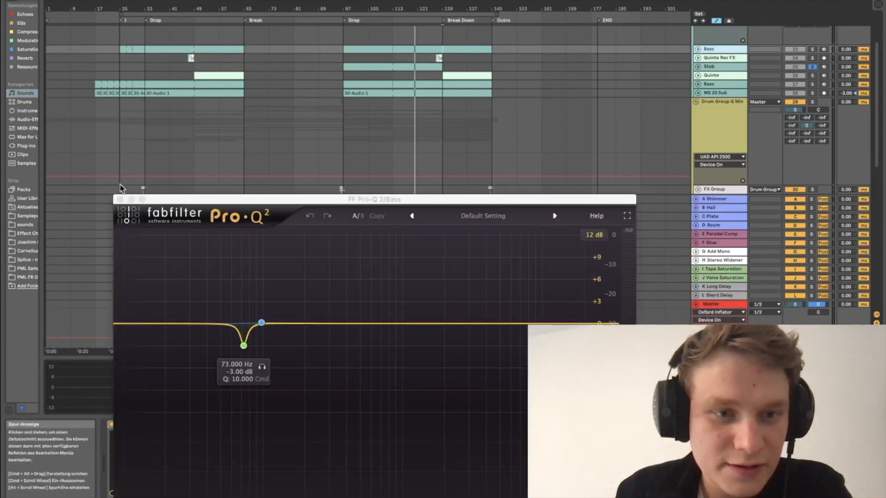
pyautogui.click(120, 199)
pyautogui.click(120, 199)
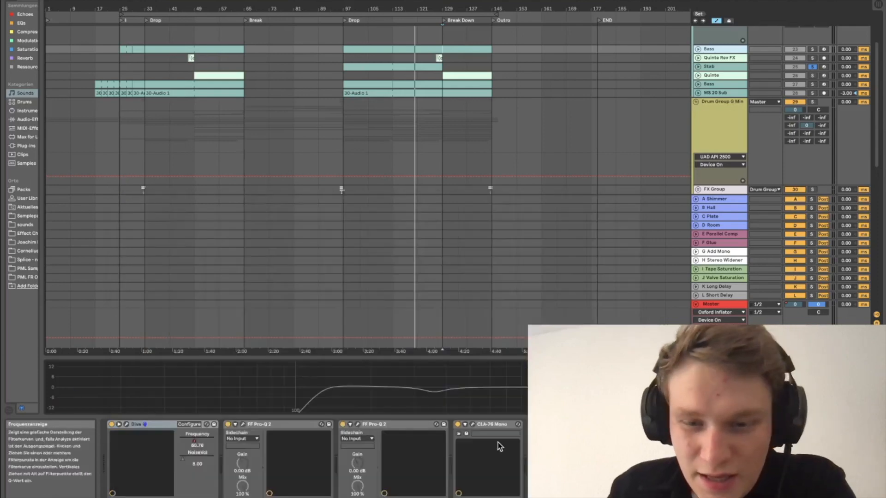
# Step: Review the CLA-76 Mono, FF Saturn and Decapitator settings on the topmost Bass track
pyautogui.click(472, 425)
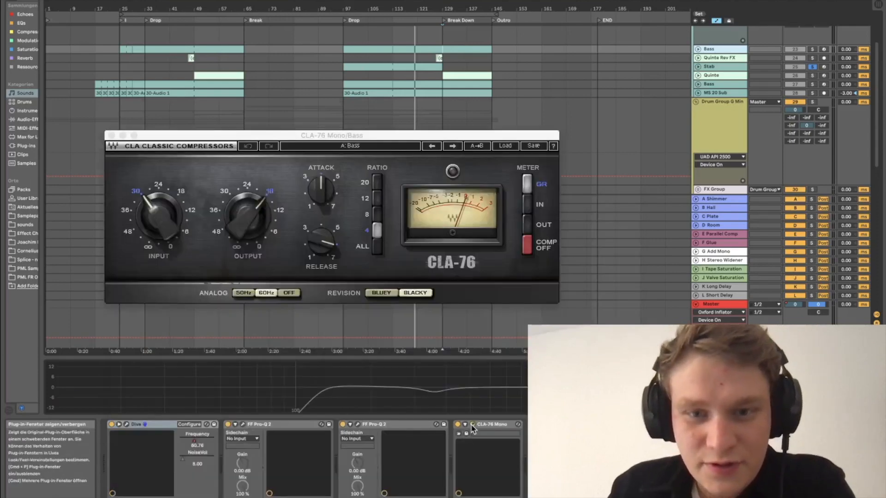
pyautogui.click(472, 425)
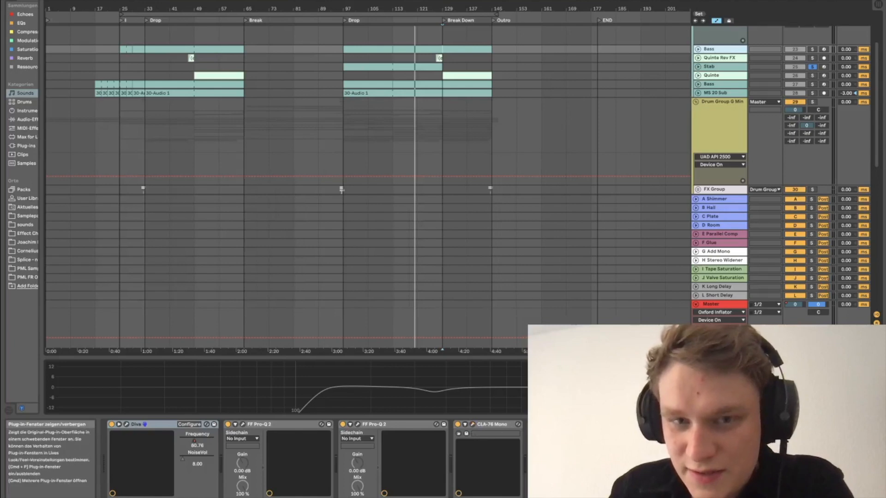
pyautogui.click(547, 424)
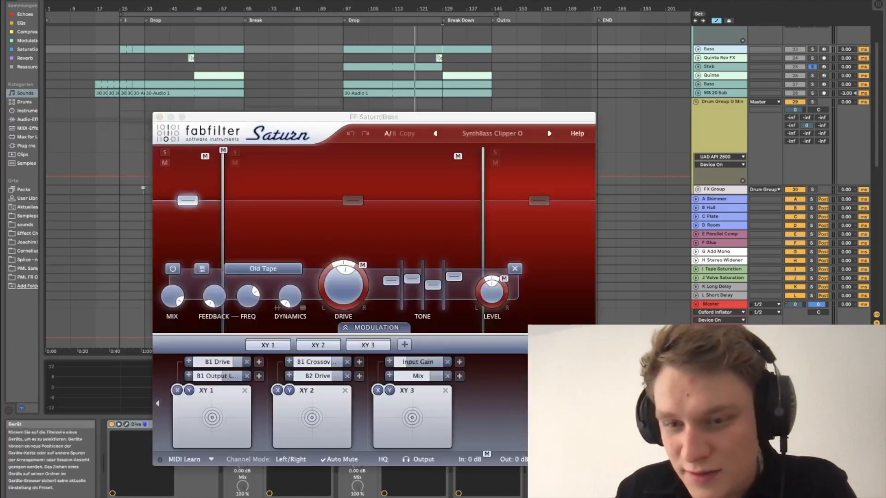
pyautogui.click(622, 424)
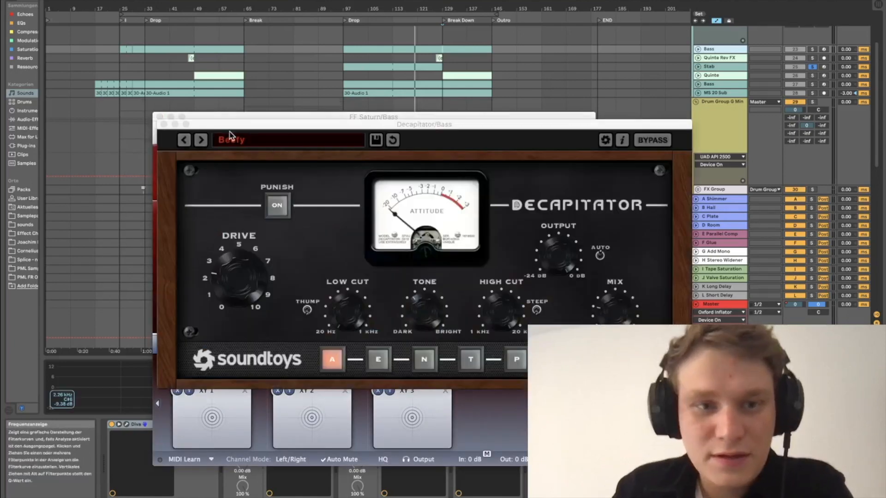
pyautogui.click(163, 122)
pyautogui.click(159, 117)
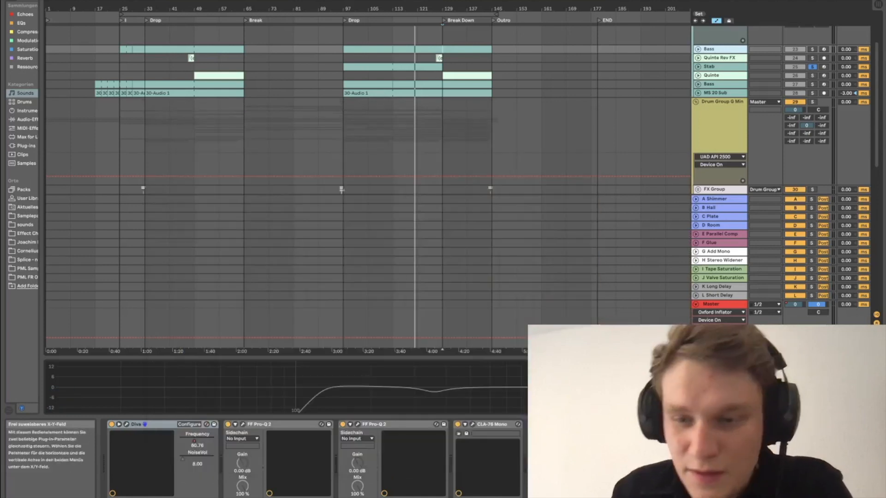
# Step: Unfold the topmost Bass track and display its EQ Eight 4 Frequency A automation
pyautogui.hscroll(15, 159, 425)
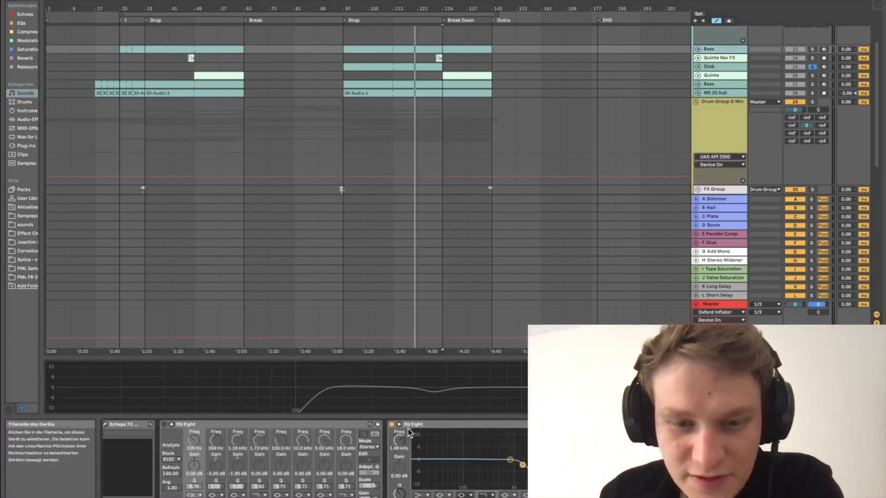
pyautogui.click(698, 49)
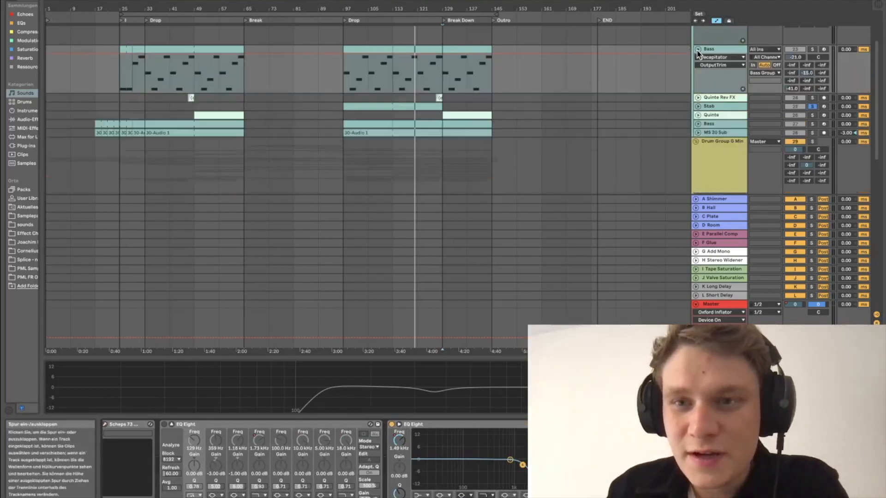
pyautogui.click(722, 58)
pyautogui.click(718, 130)
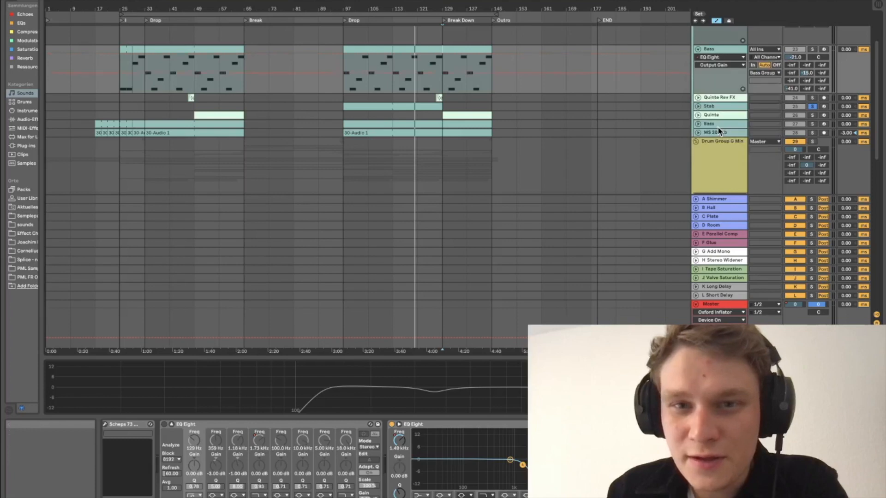
pyautogui.click(719, 65)
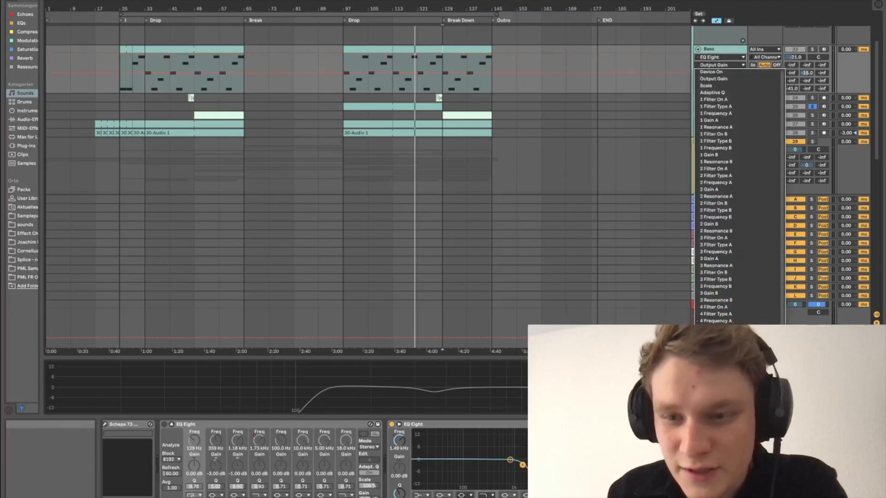
pyautogui.click(725, 320)
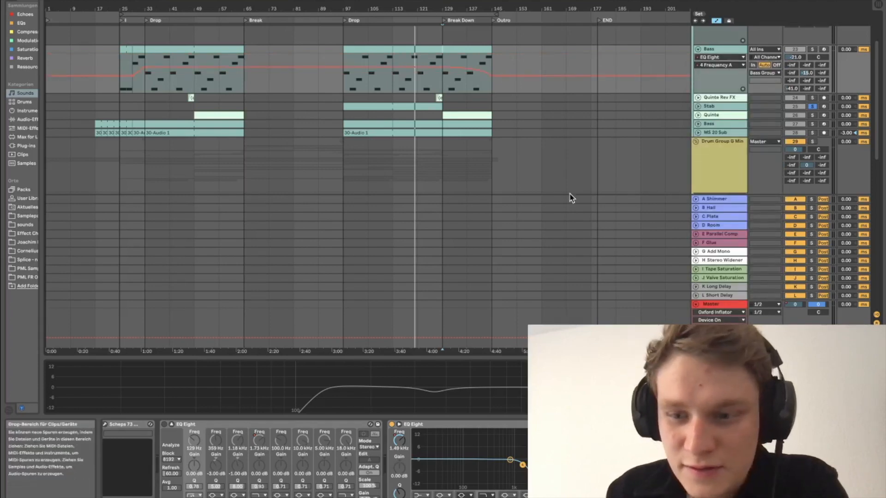
# Step: Turn off the Stab track's solo and fold the topmost Bass track
pyautogui.scroll(3, 571, 198)
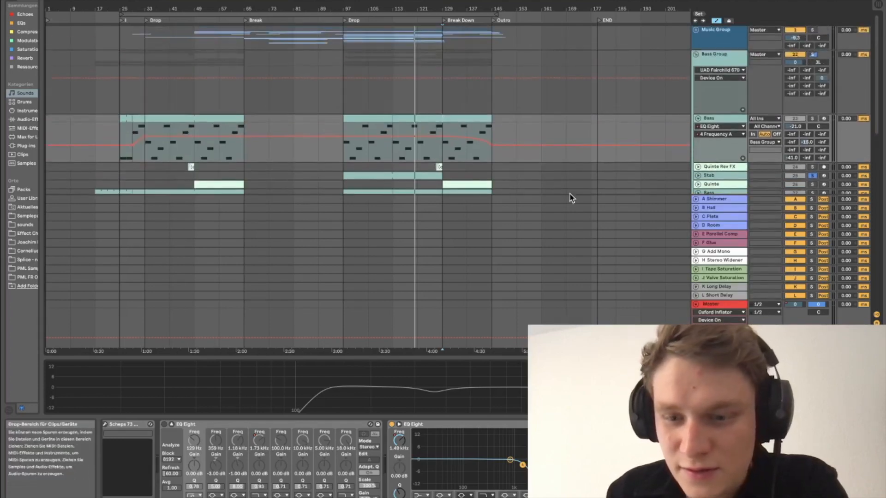
pyautogui.click(813, 177)
pyautogui.click(698, 118)
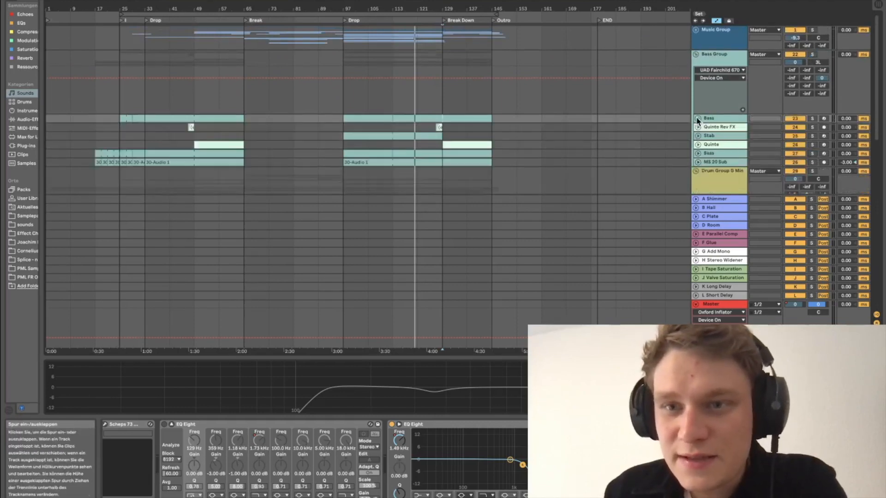
# Step: Fold the Bass Group and toggle the Kick Group's fold, and play the full mix in the second Drop
pyautogui.click(720, 104)
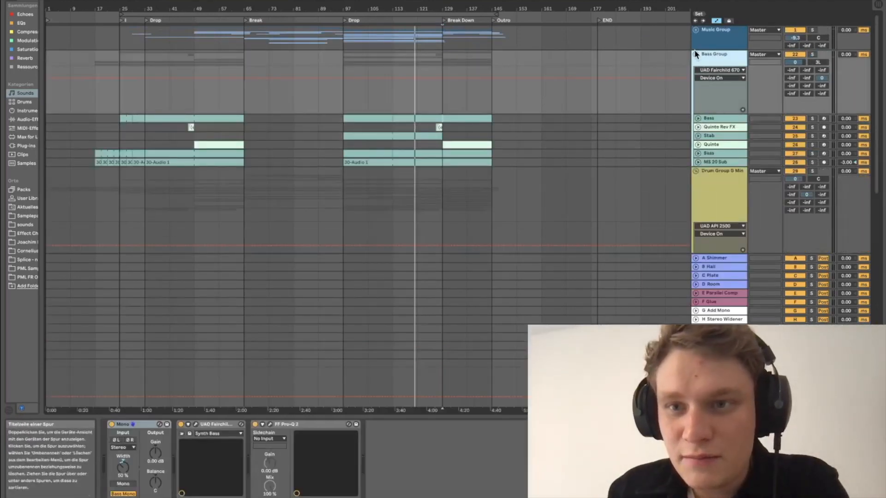
pyautogui.click(695, 54)
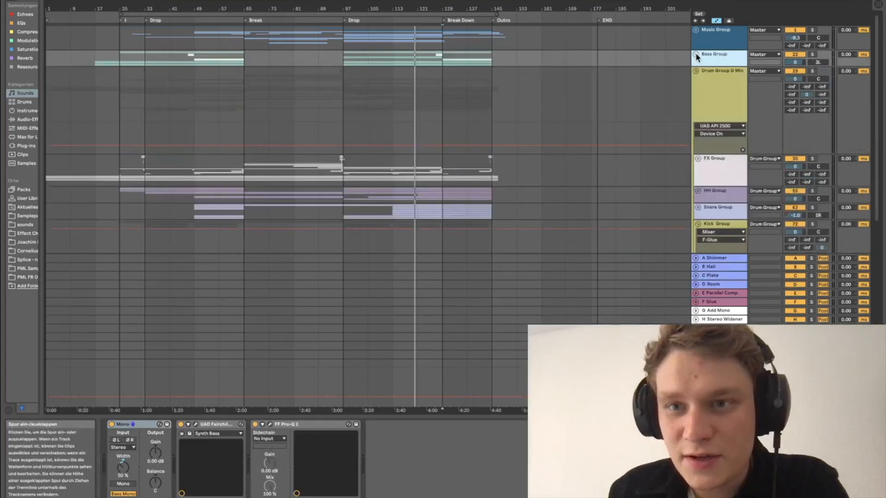
pyautogui.click(697, 224)
pyautogui.click(372, 18)
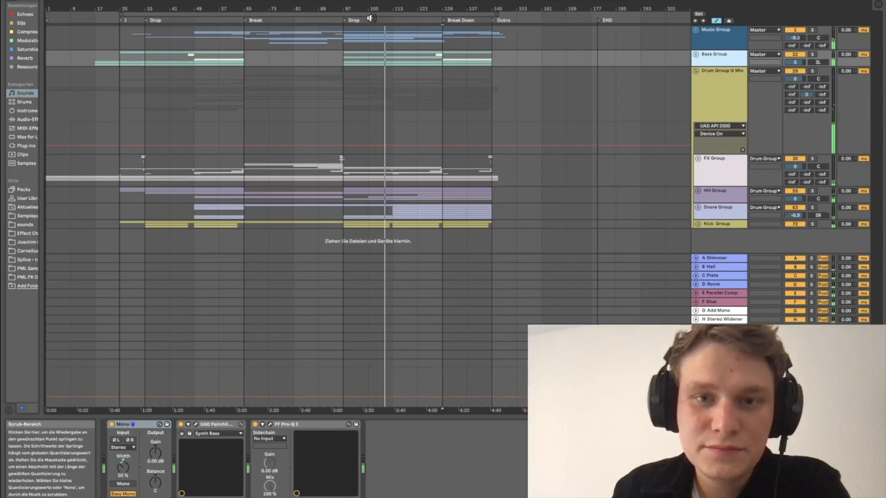
# Step: Review the FF Pro-Q 2 equalizer curve on the Kick Group, including its narrow 280 Hz cut
pyautogui.click(737, 223)
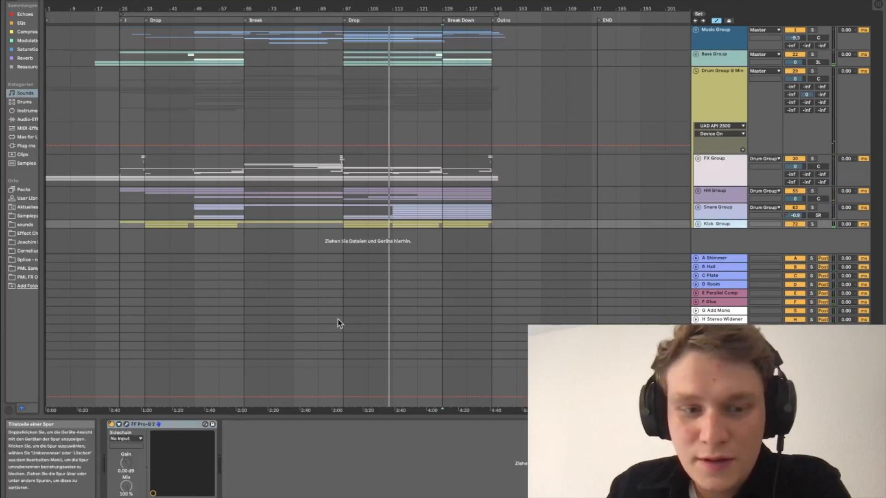
pyautogui.click(127, 427)
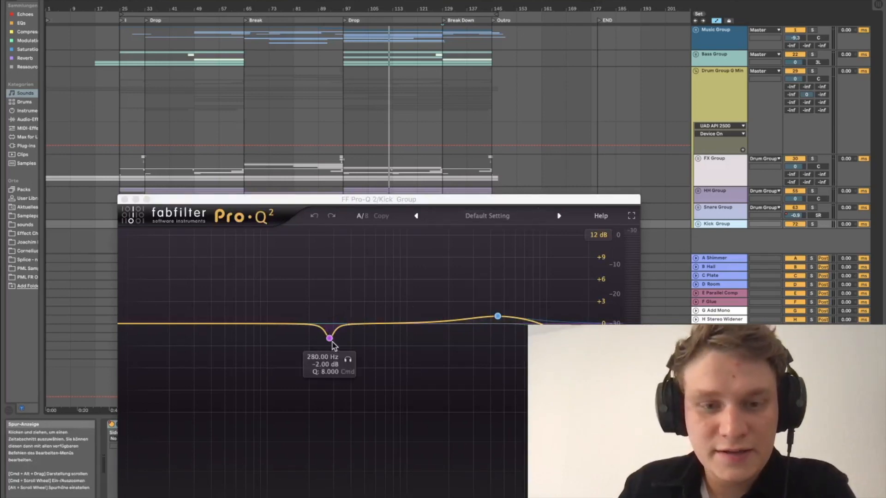
pyautogui.click(124, 199)
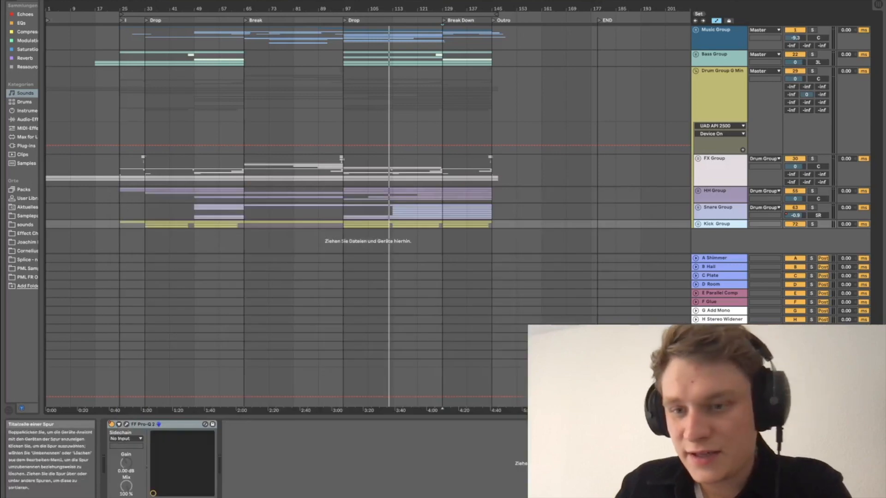
# Step: Review the UAD Chandler Limited Zener Limiter settings on the E Parallel Comp return track
pyautogui.click(715, 294)
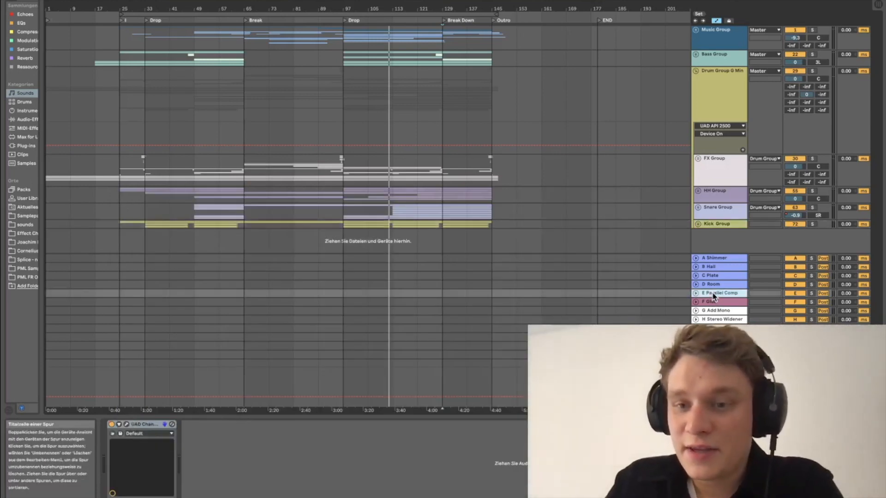
pyautogui.click(125, 424)
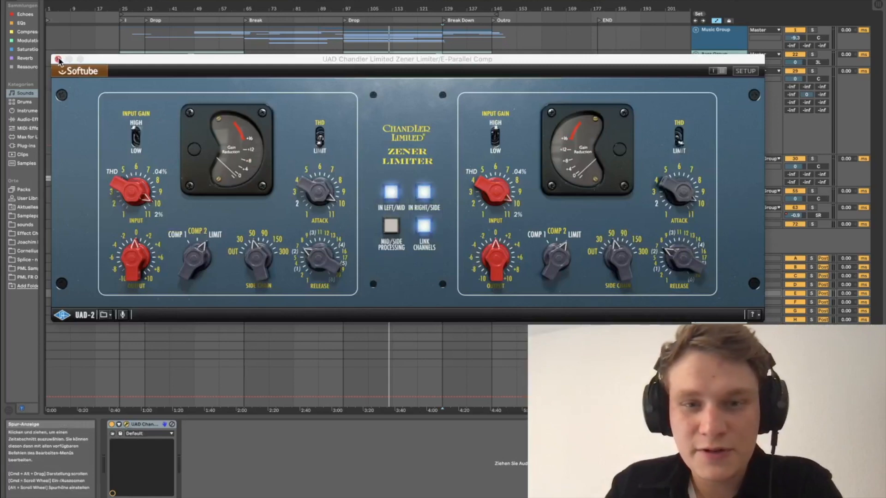
pyautogui.click(58, 60)
# Step: Switch on the UAD API 2500 bus compressor on the Drum Group and review its settings
pyautogui.click(721, 93)
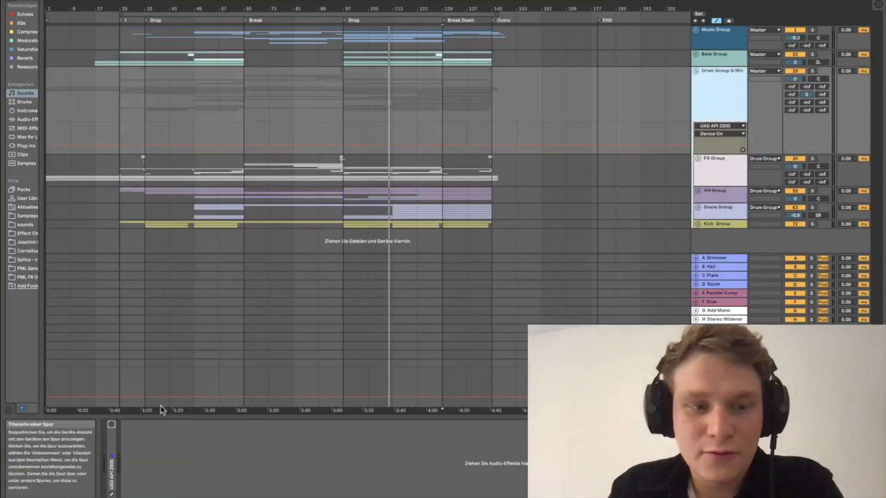
pyautogui.click(112, 424)
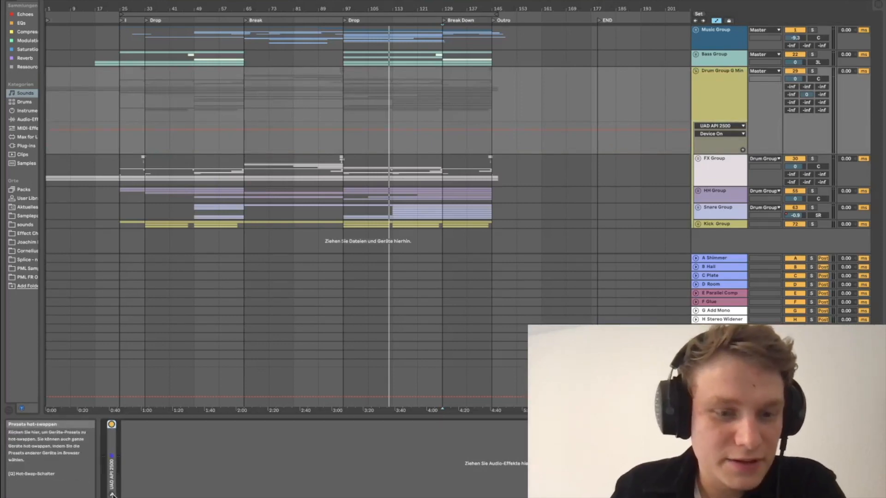
pyautogui.click(112, 494)
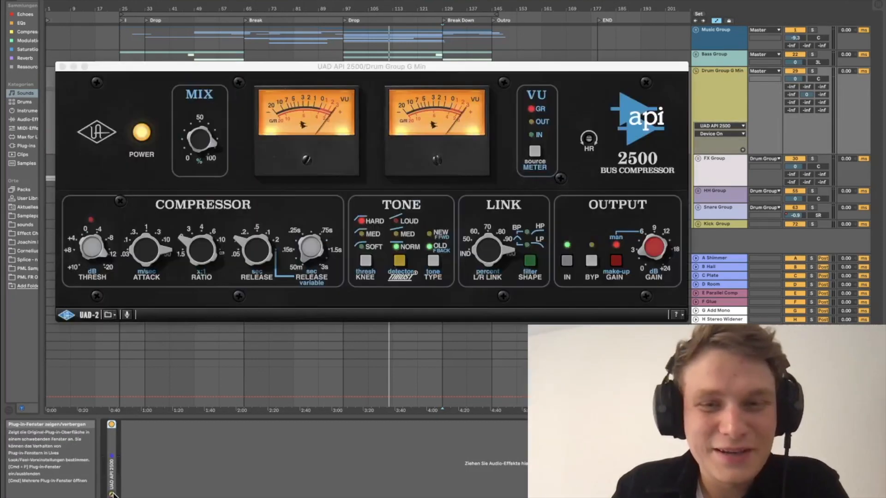
pyautogui.click(63, 66)
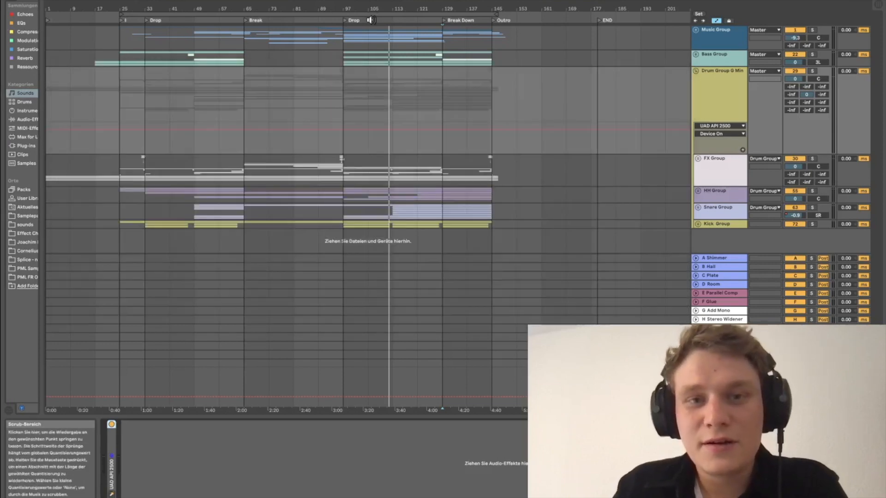